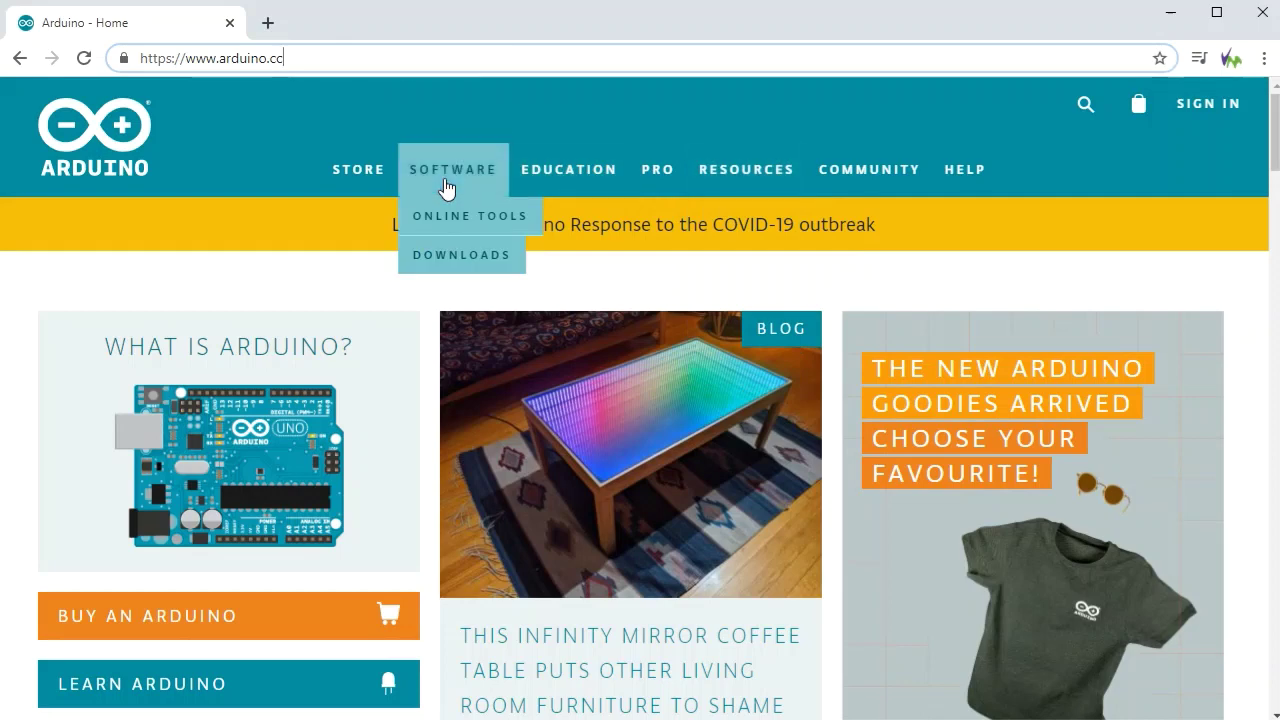
Download the Arduino 1.8.12 Windows ZIP for non admin install without contributing, saving arduino-1.8.12-windows.zip in Downloads.
click(480, 264)
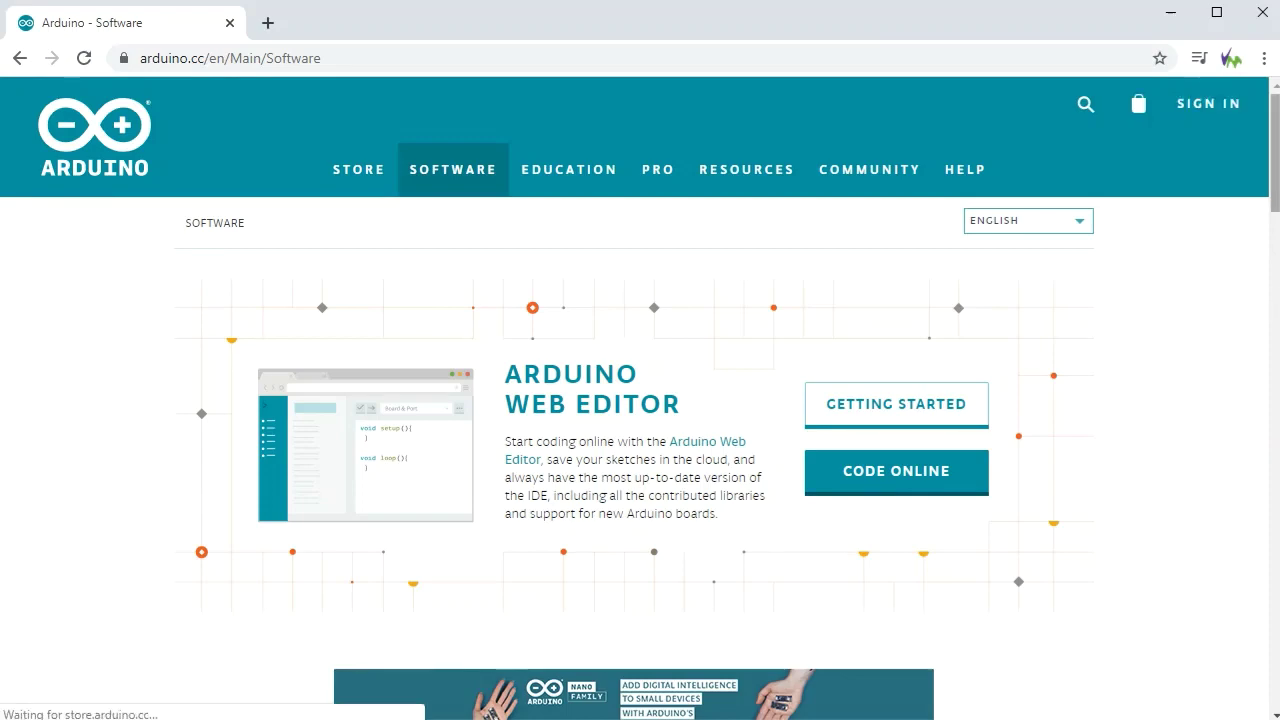
click(1268, 285)
drag(1265, 270, 1266, 294)
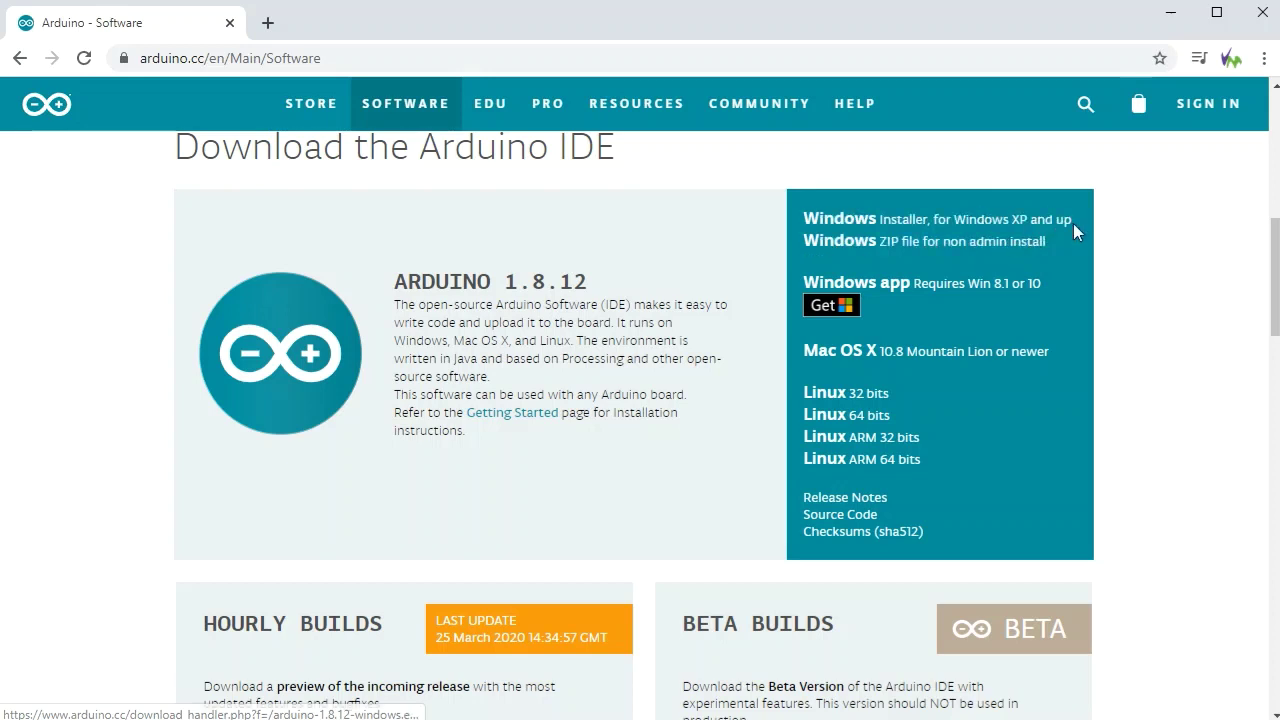
click(1021, 240)
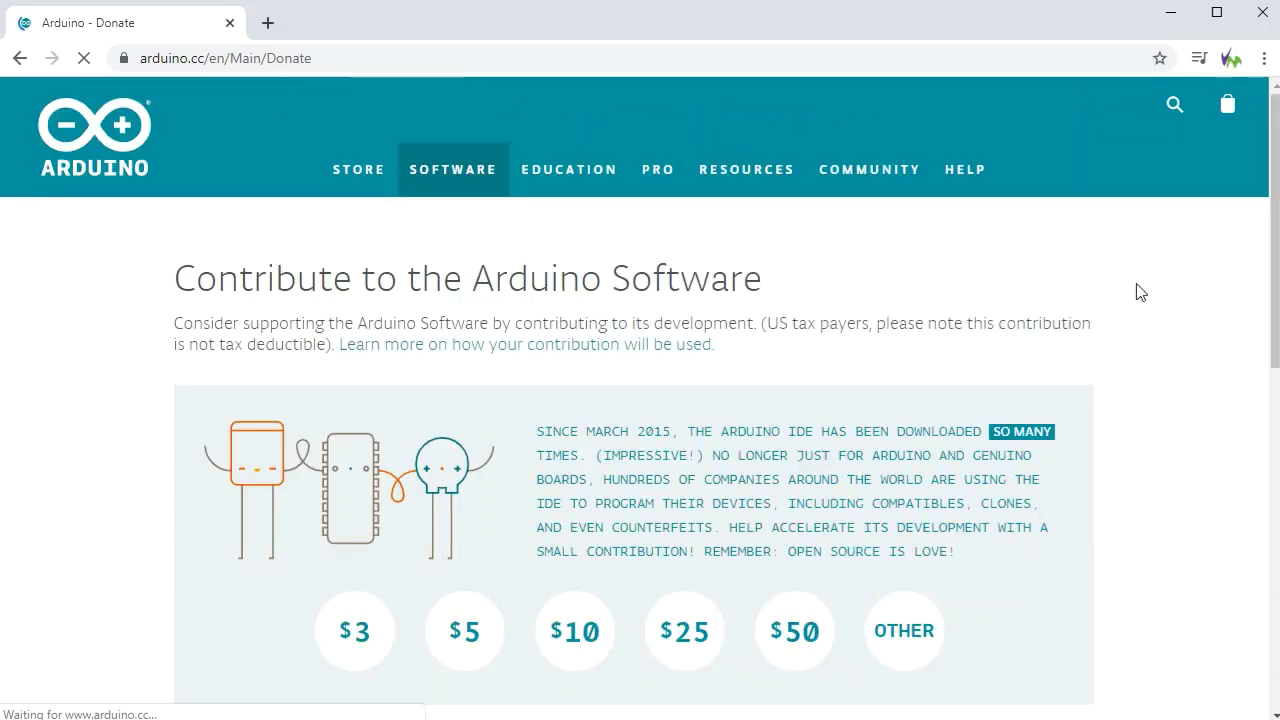
mouse_move(1275, 305)
mouse_down()
mouse_move(1274, 340)
mouse_move(1274, 328)
mouse_up()
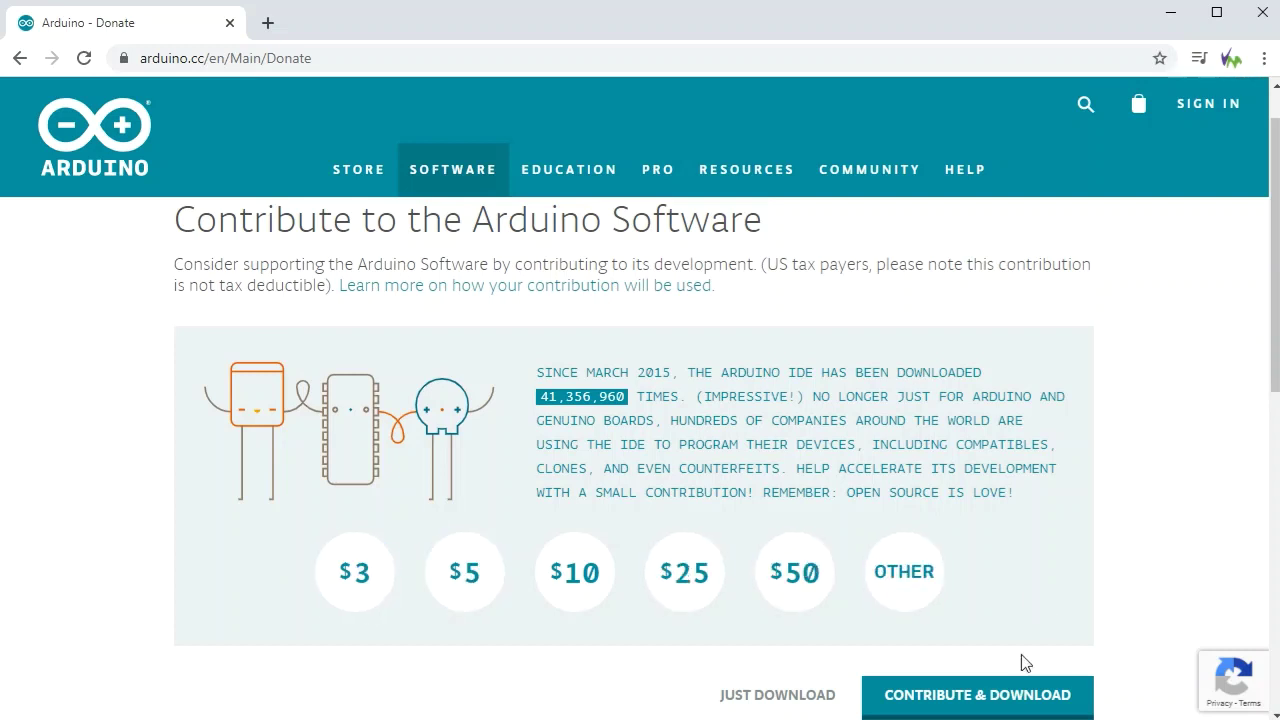
click(823, 700)
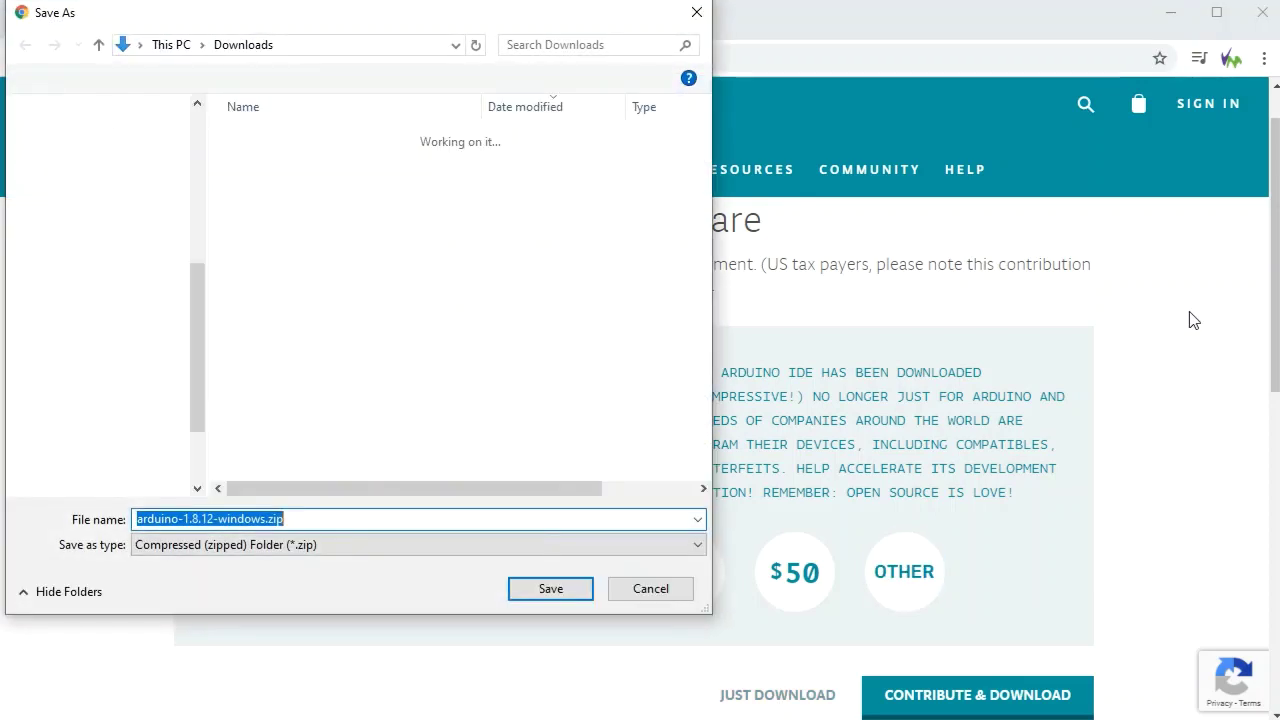
click(550, 589)
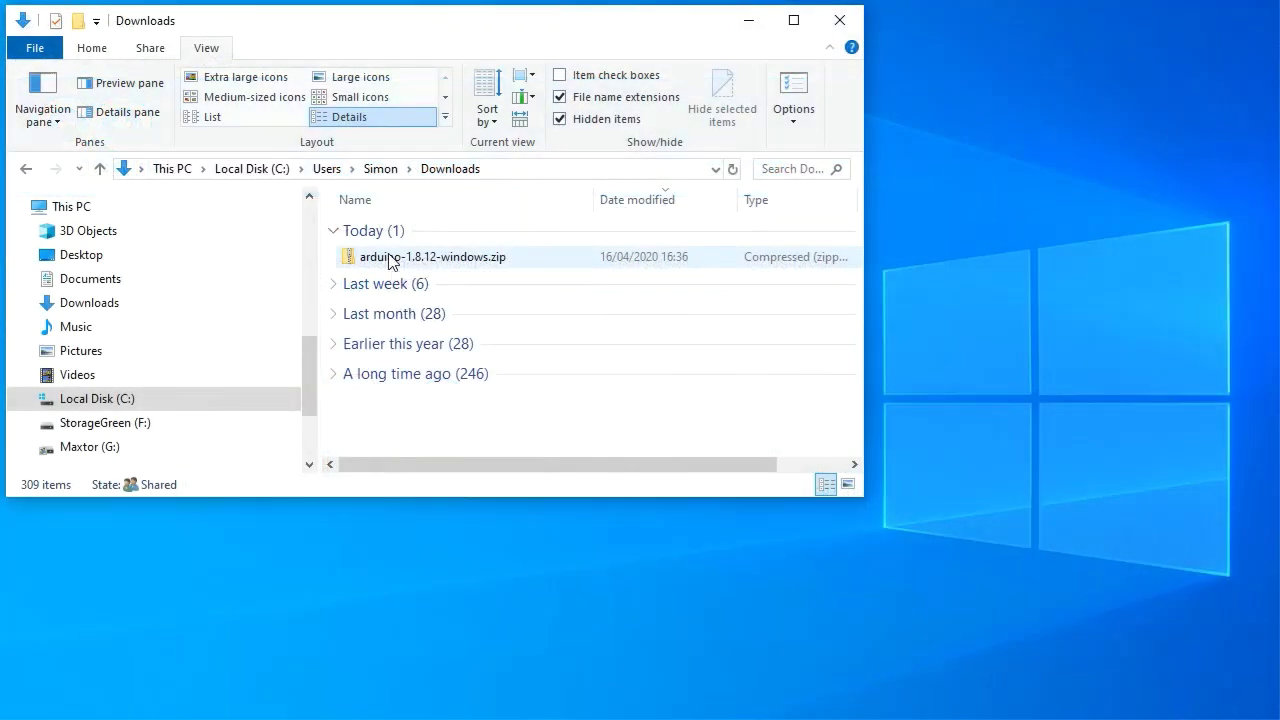
Extract arduino-1.8.12-windows.zip directly into the Downloads folder and open the extracted arduino-1.8.12 folder.
click(388, 256)
right_click(388, 256)
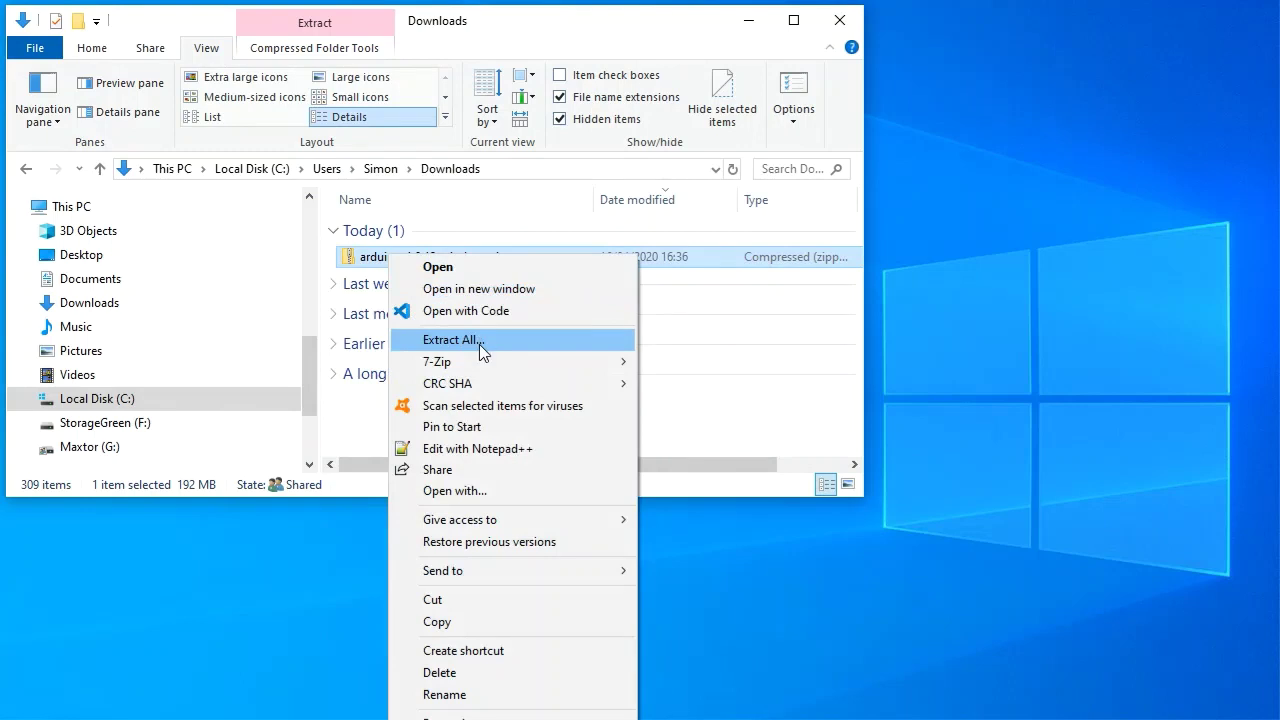
click(479, 344)
click(620, 284)
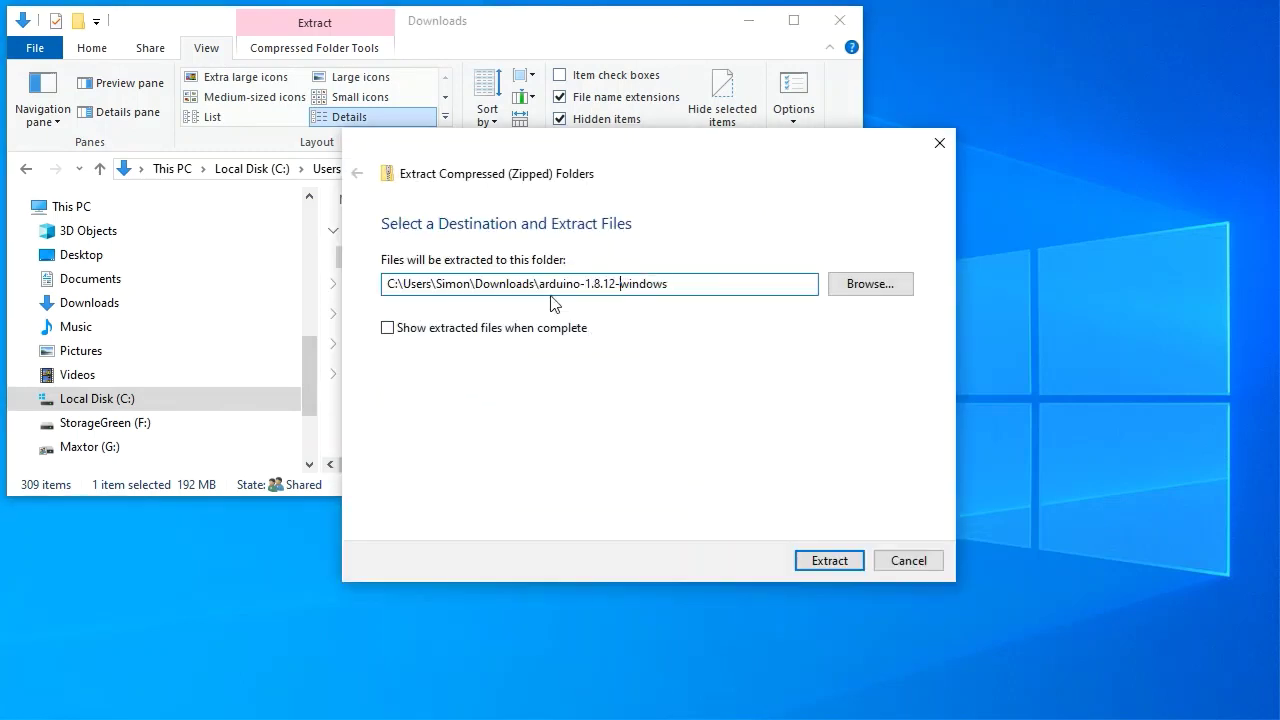
drag(537, 284, 692, 282)
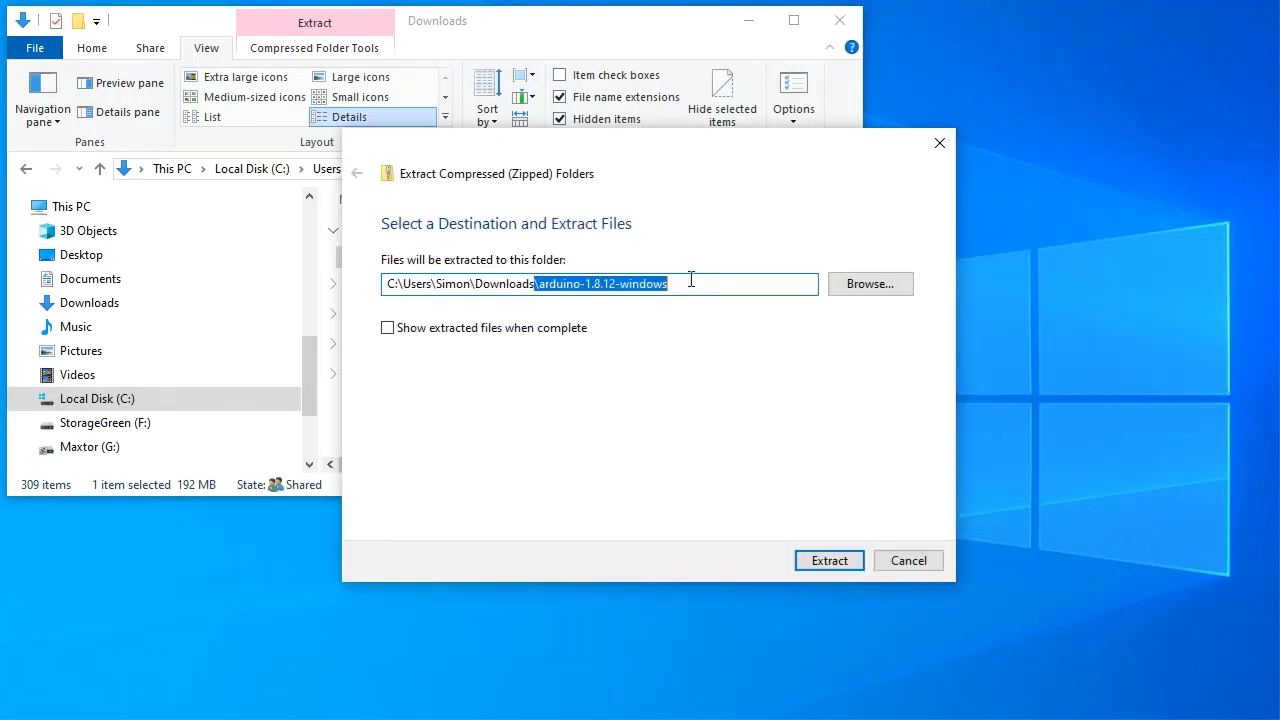
click(692, 282)
shift+click(544, 284)
key(BackSpace)
key(BackSpace)
key(Return)
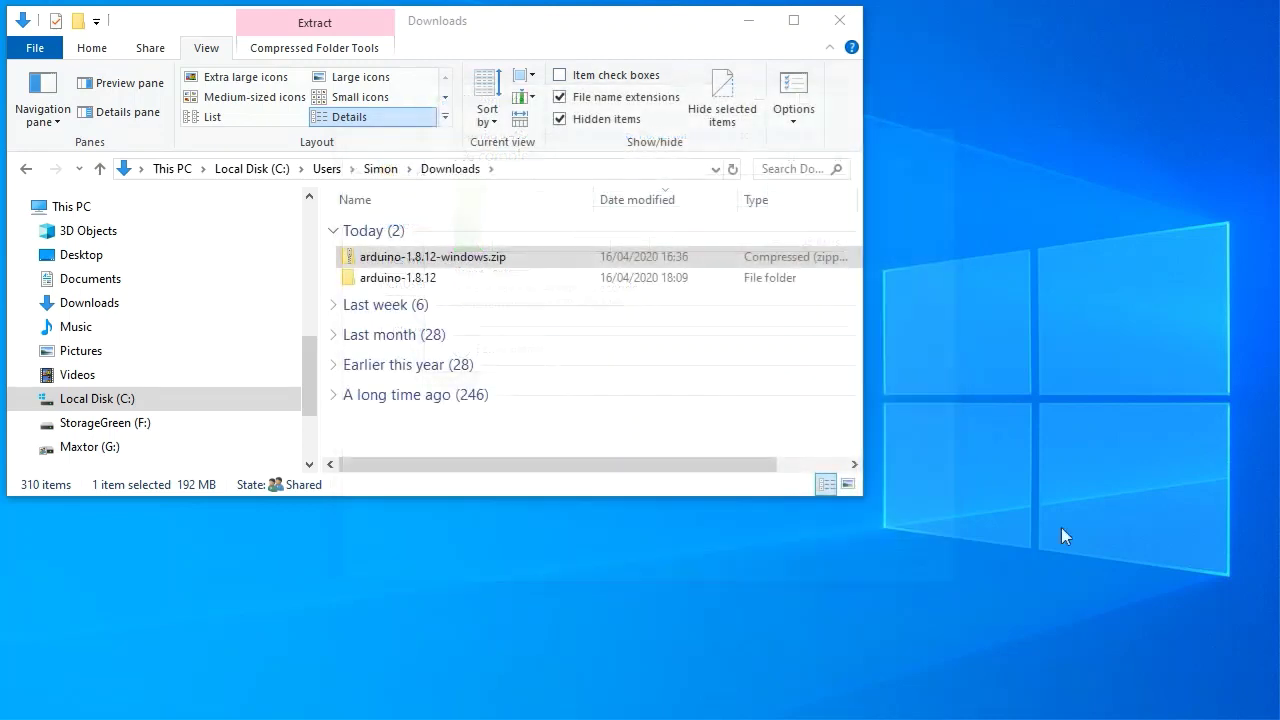
click(392, 285)
double_click(392, 285)
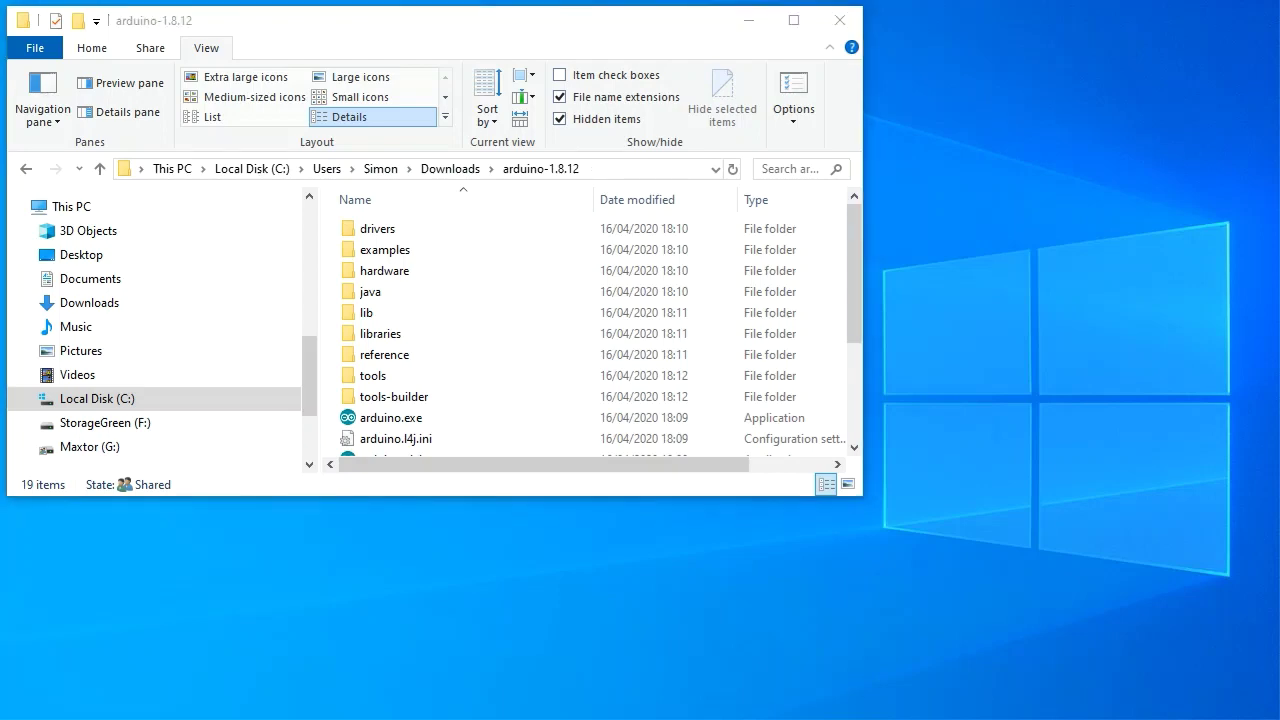
Launch Visual Studio 2019, continue without code and open the extension manager.
click(178, 713)
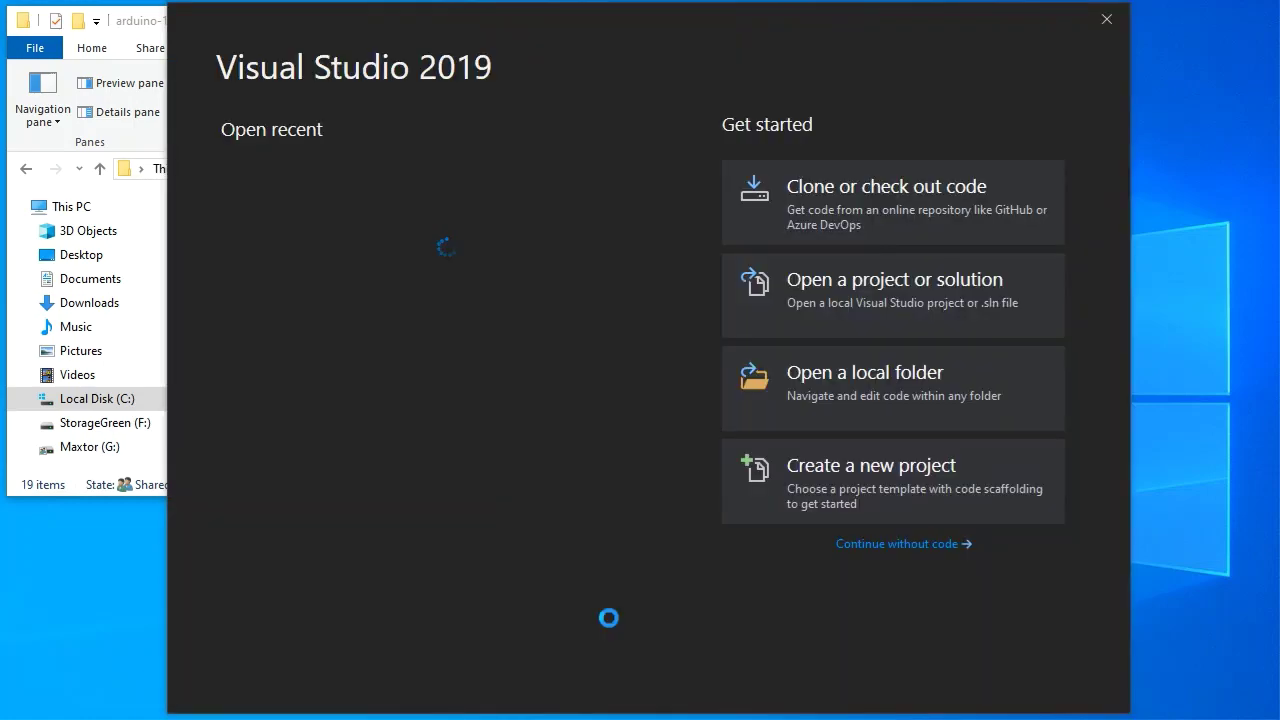
click(882, 546)
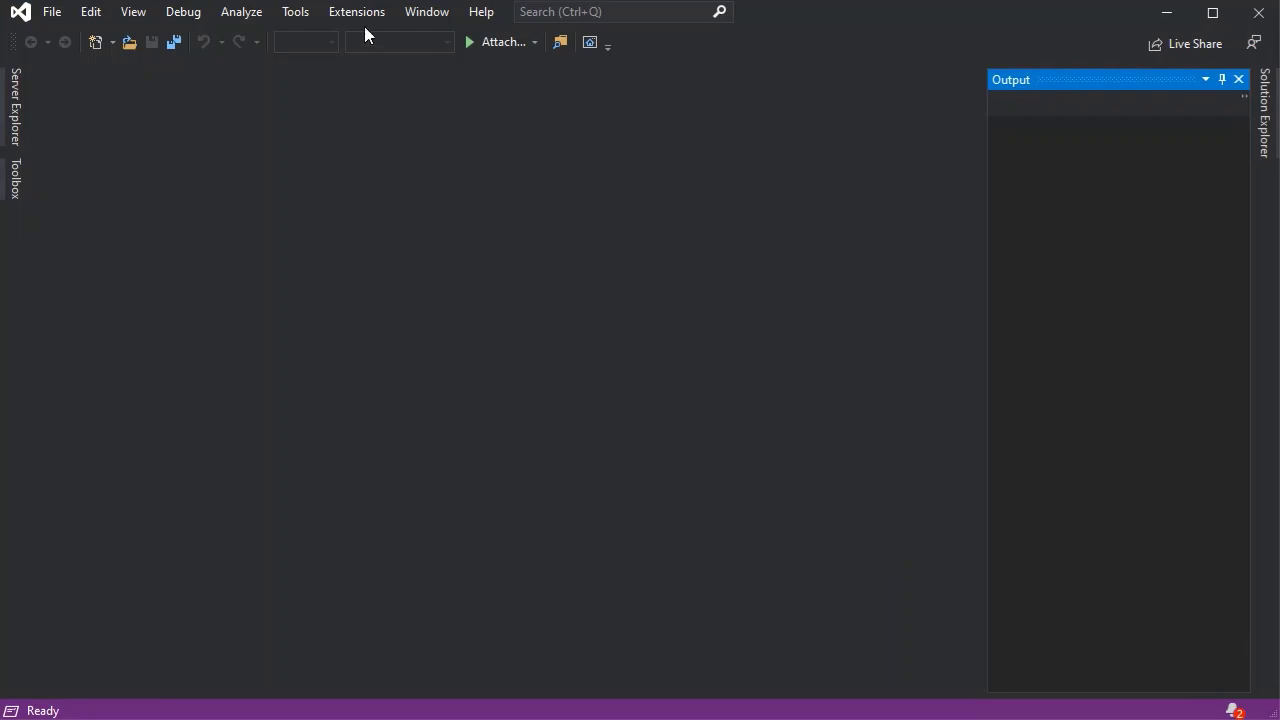
click(358, 16)
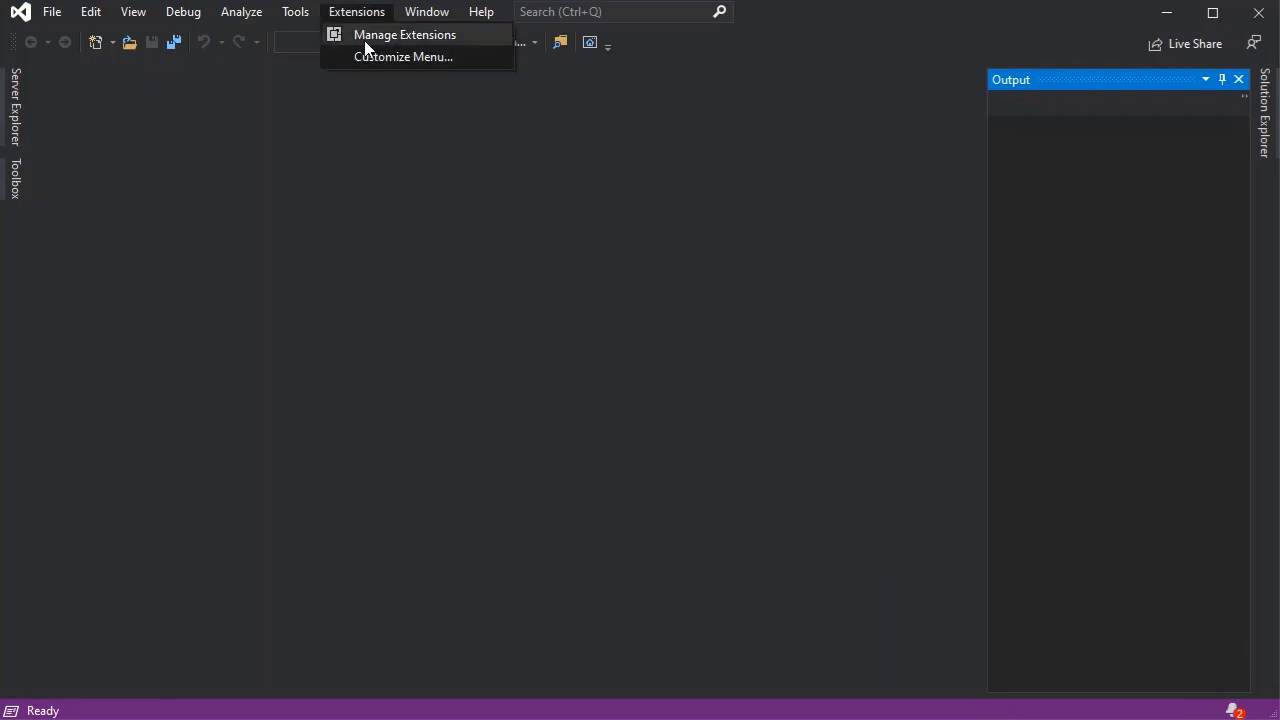
click(364, 40)
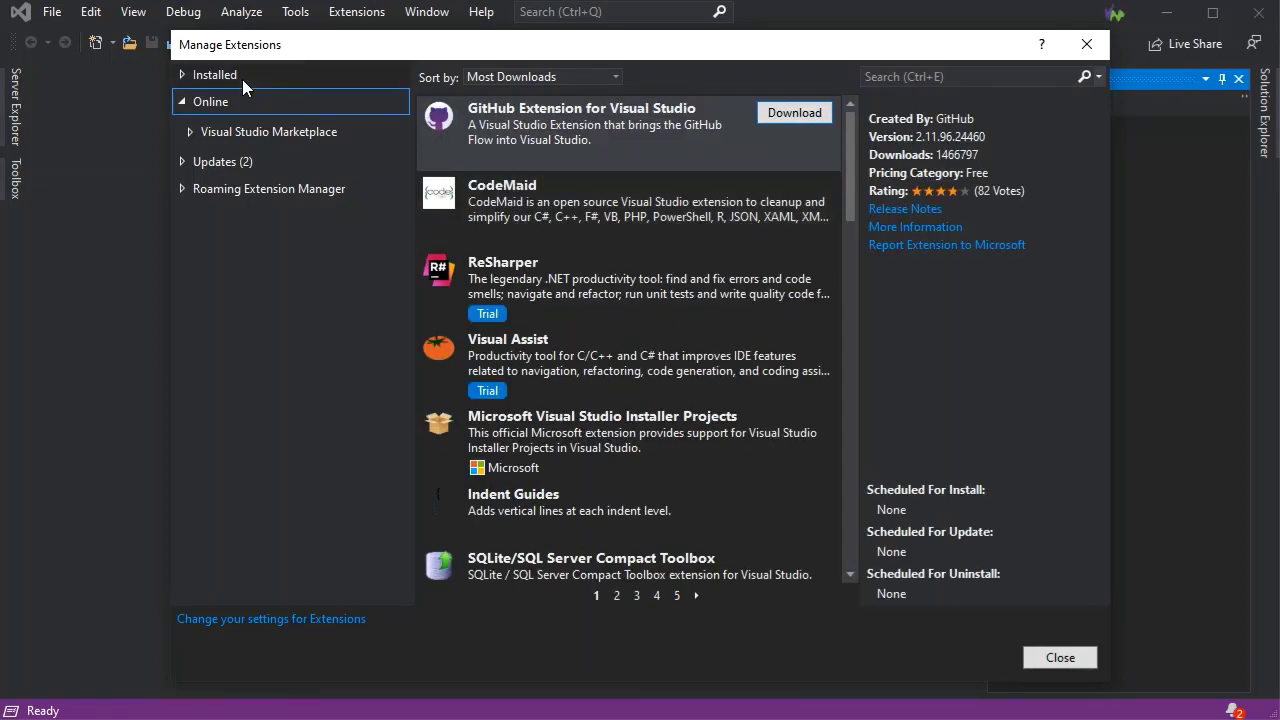
Search the online extensions for Arduino, download Arduino IDE for Visual Studio (Visual Micro) and close the extension manager.
click(242, 79)
click(221, 211)
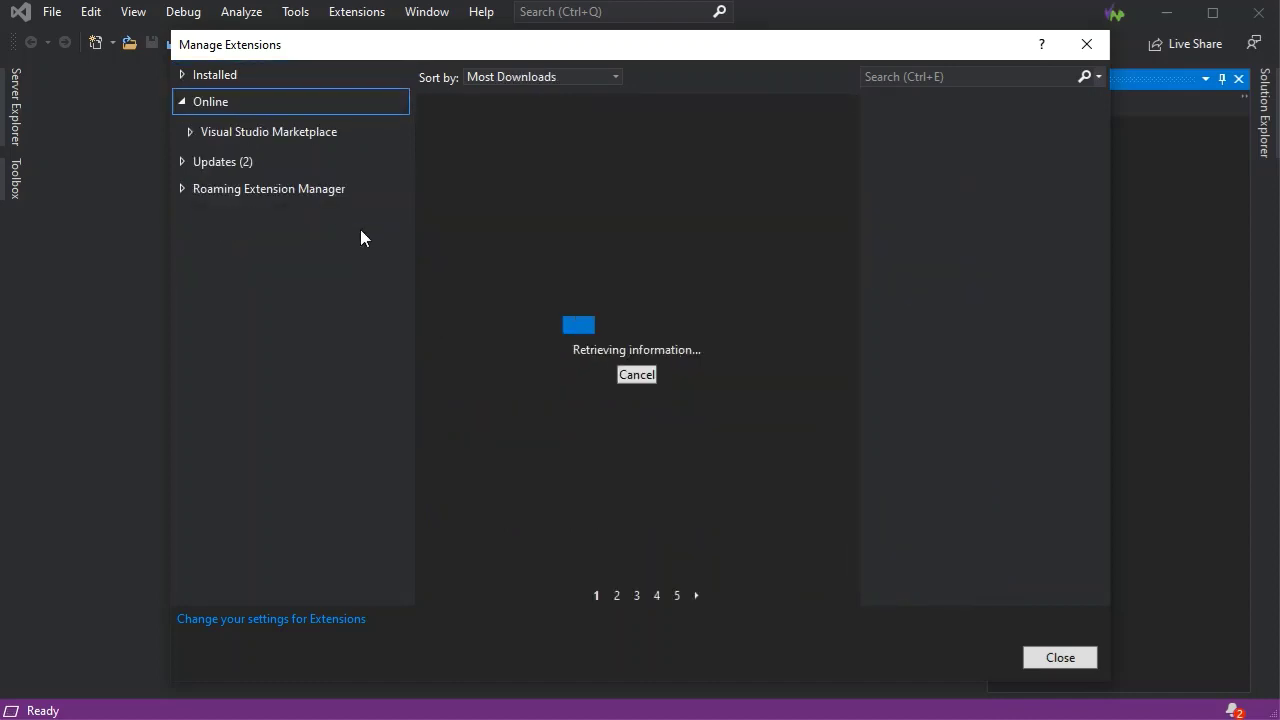
click(907, 70)
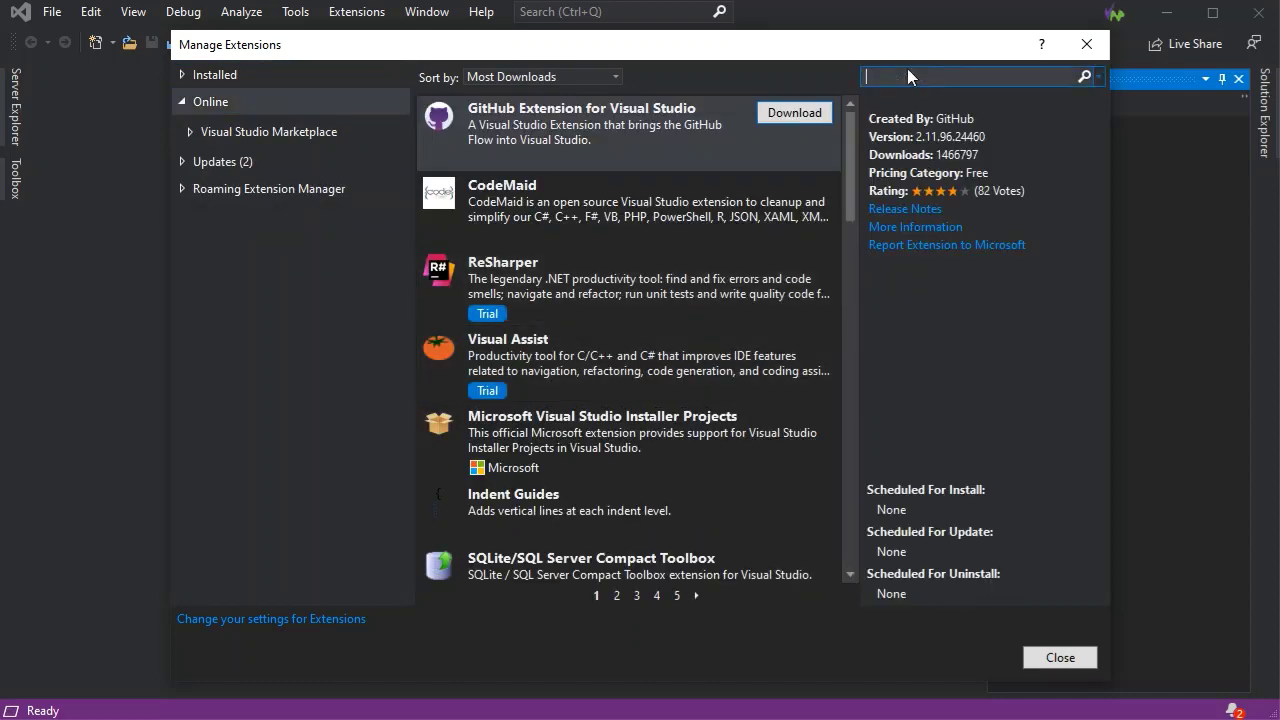
text(Arduino)
key(Return)
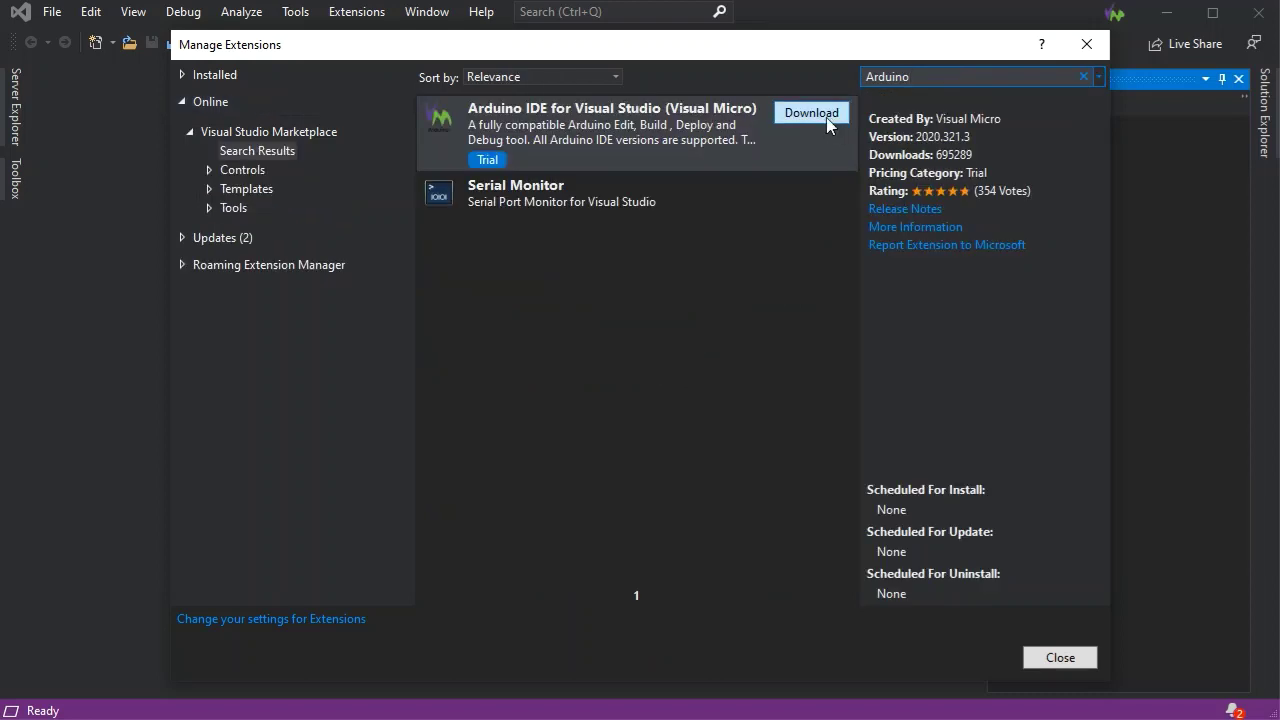
click(826, 117)
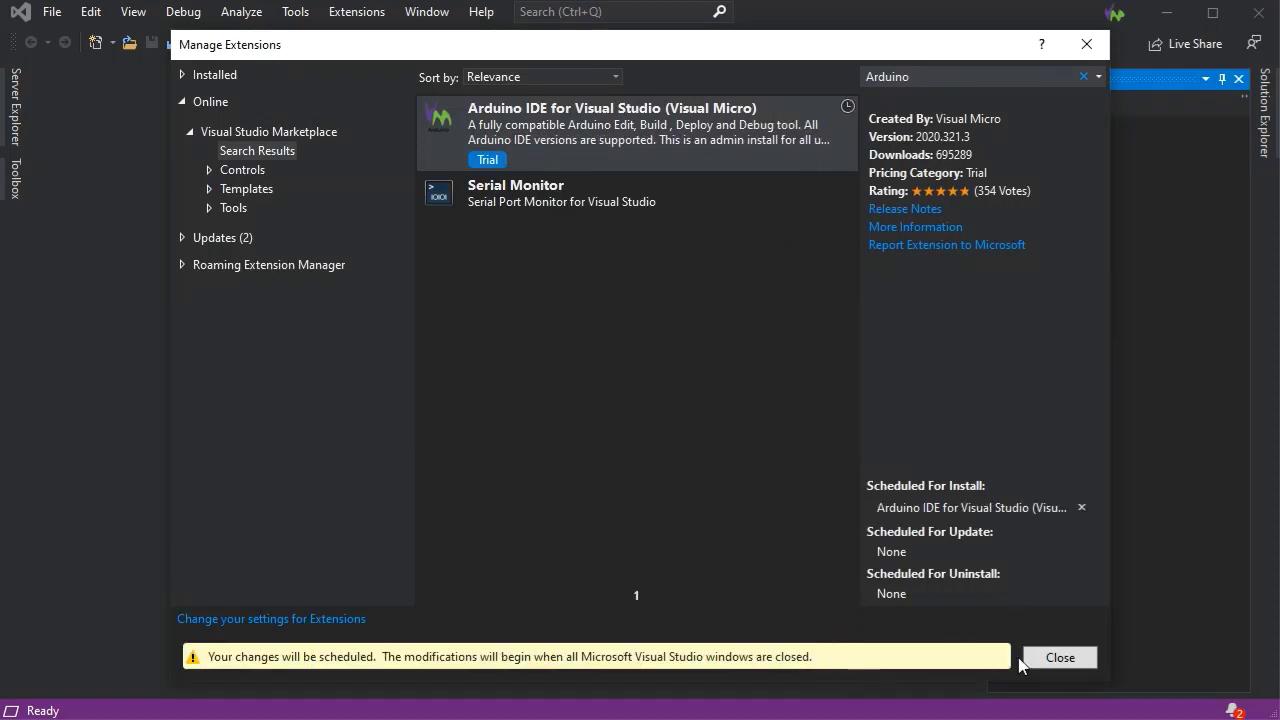
click(1050, 660)
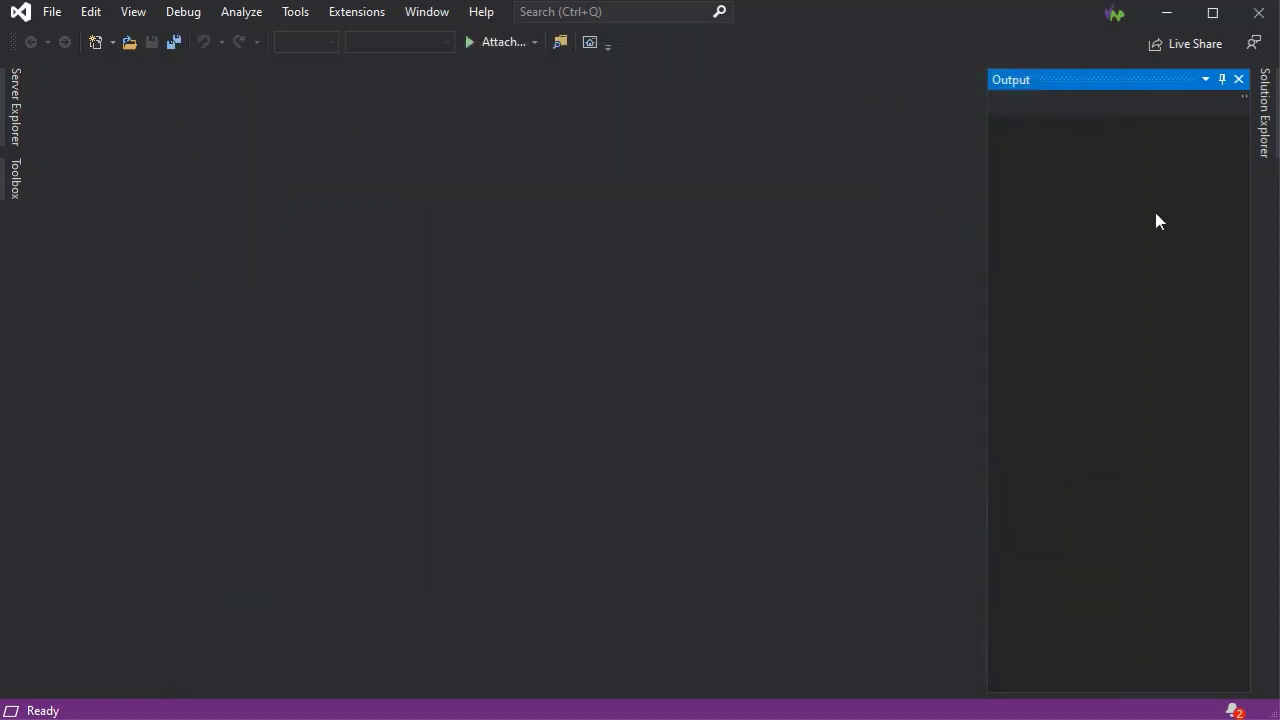
Exit Visual Studio and run the scheduled installation of the Visual Micro extension to completion.
click(1259, 20)
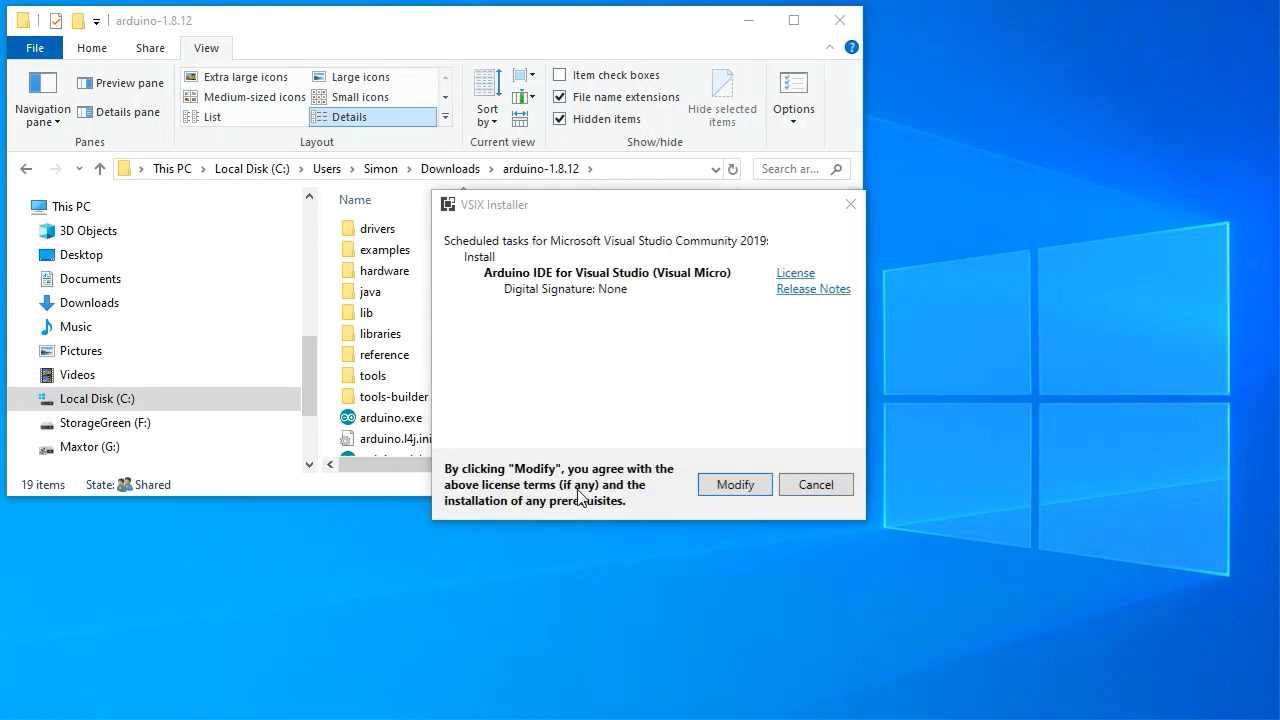
click(738, 478)
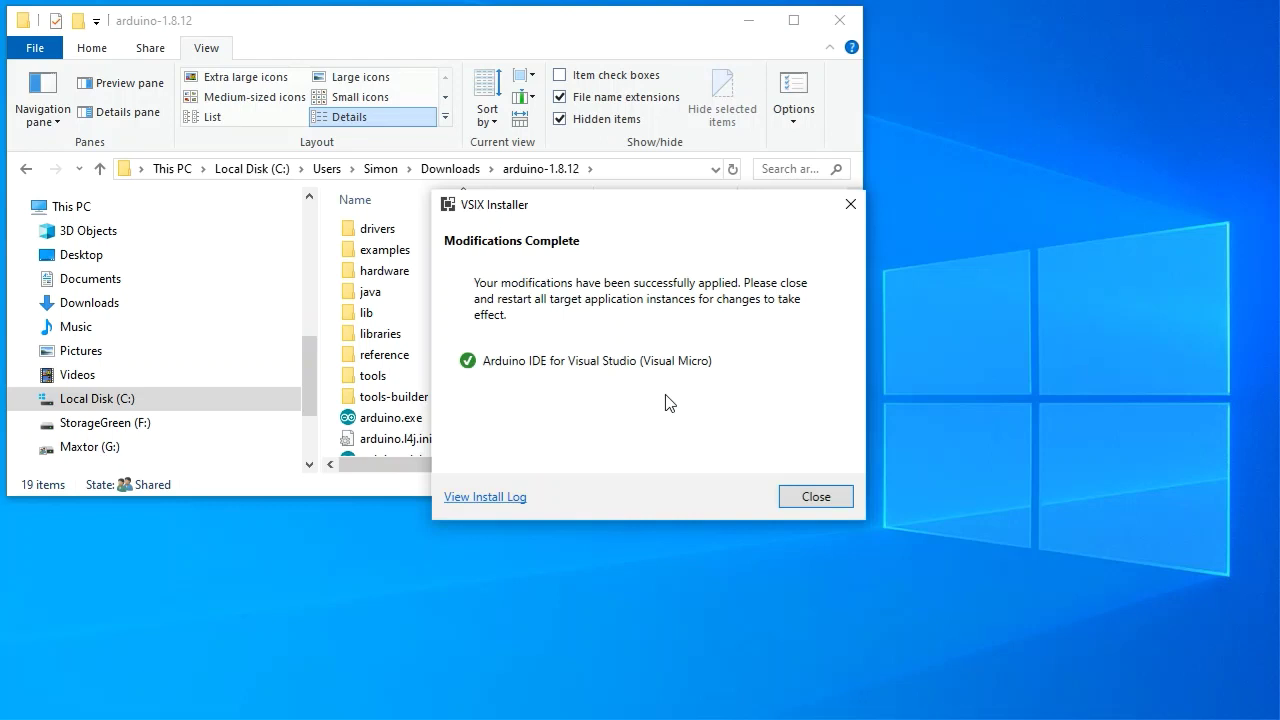
click(812, 502)
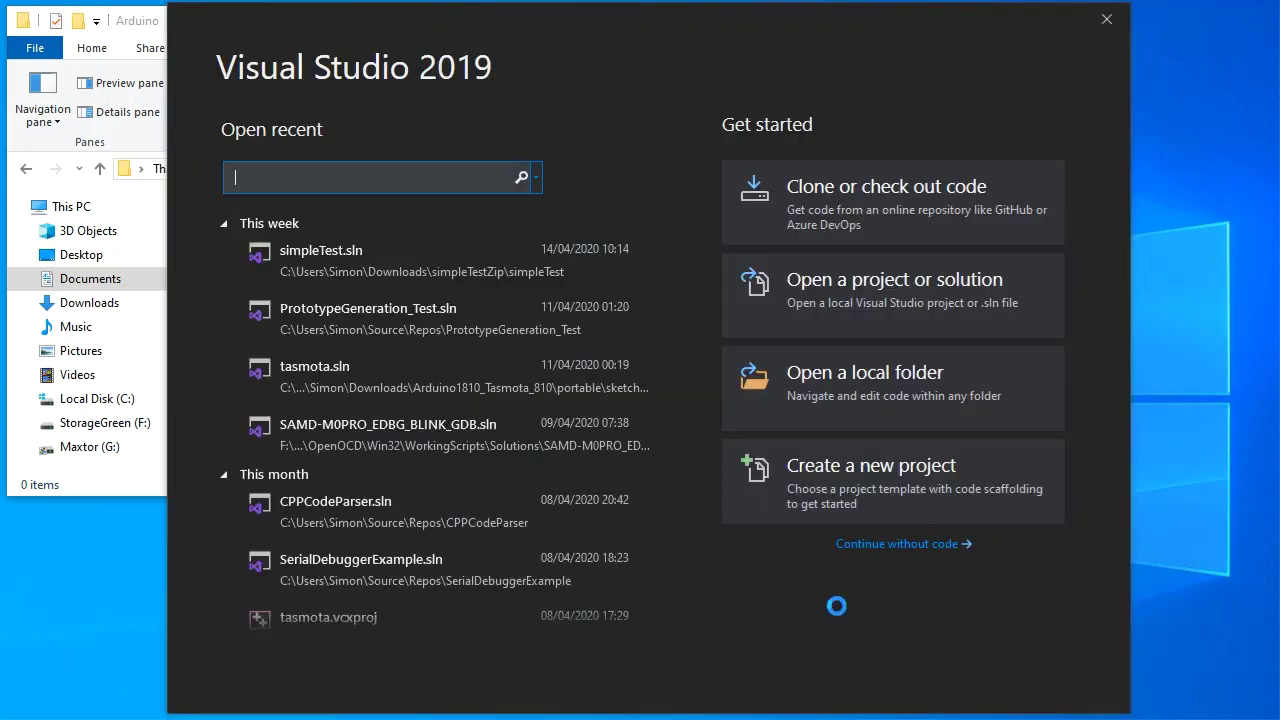
Enter Visual Studio 2019 without code and open Visual Micro's Arduino IDE location configuration.
click(852, 543)
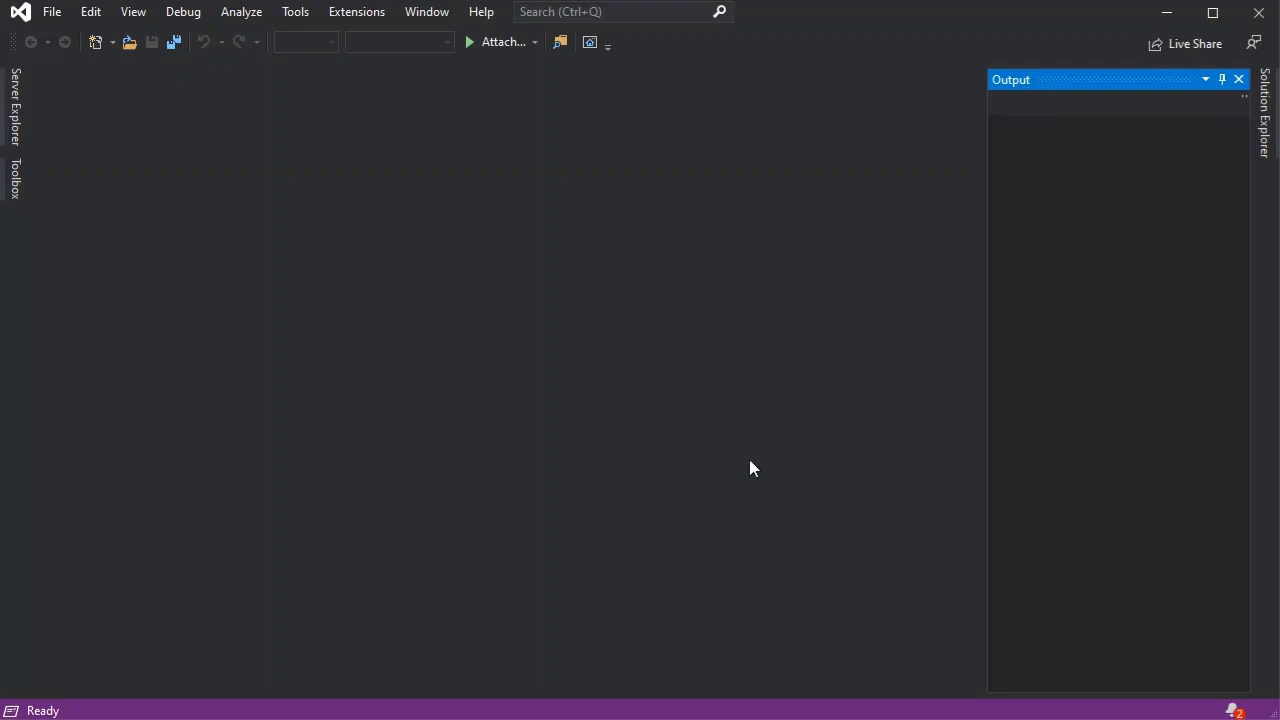
click(356, 11)
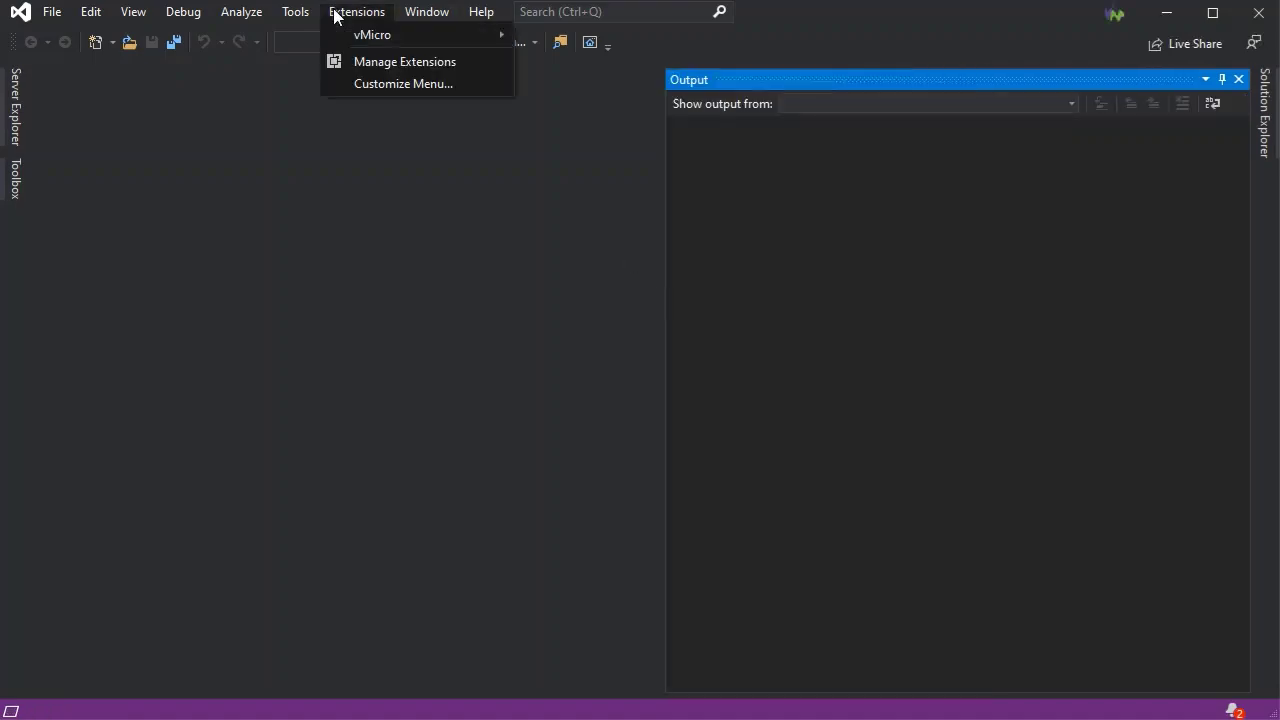
mouse_move(410, 35)
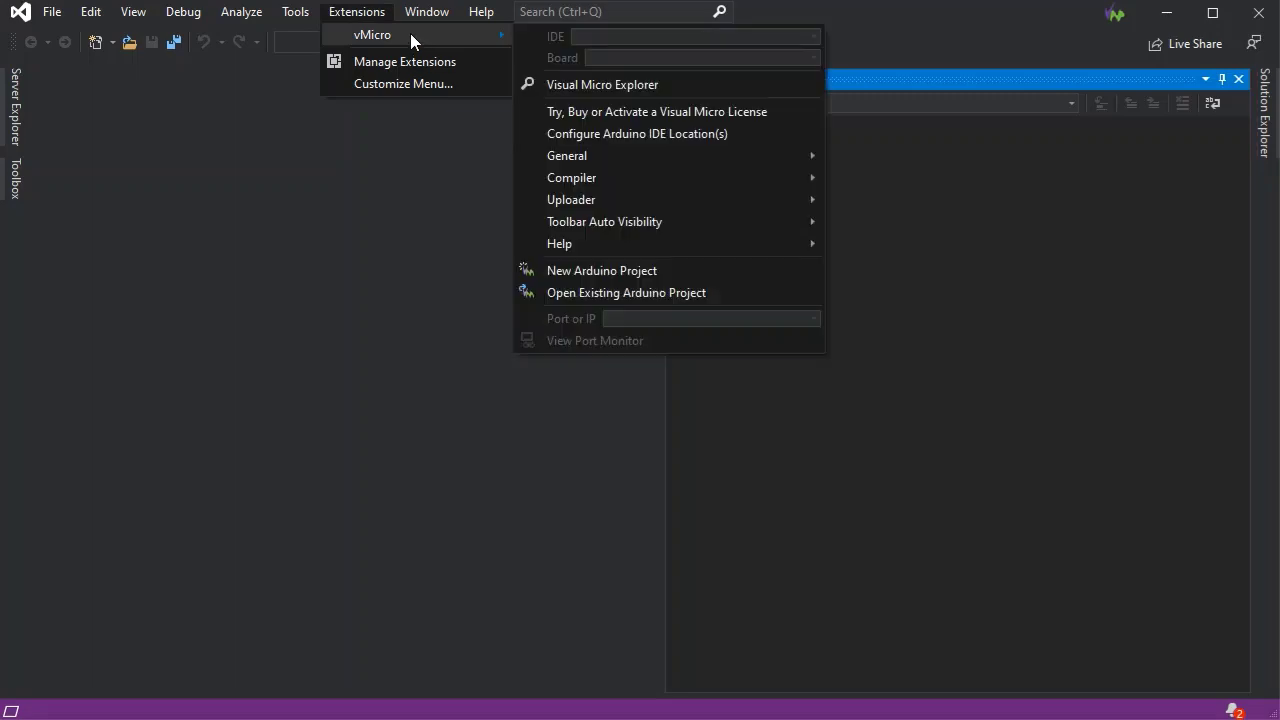
click(662, 131)
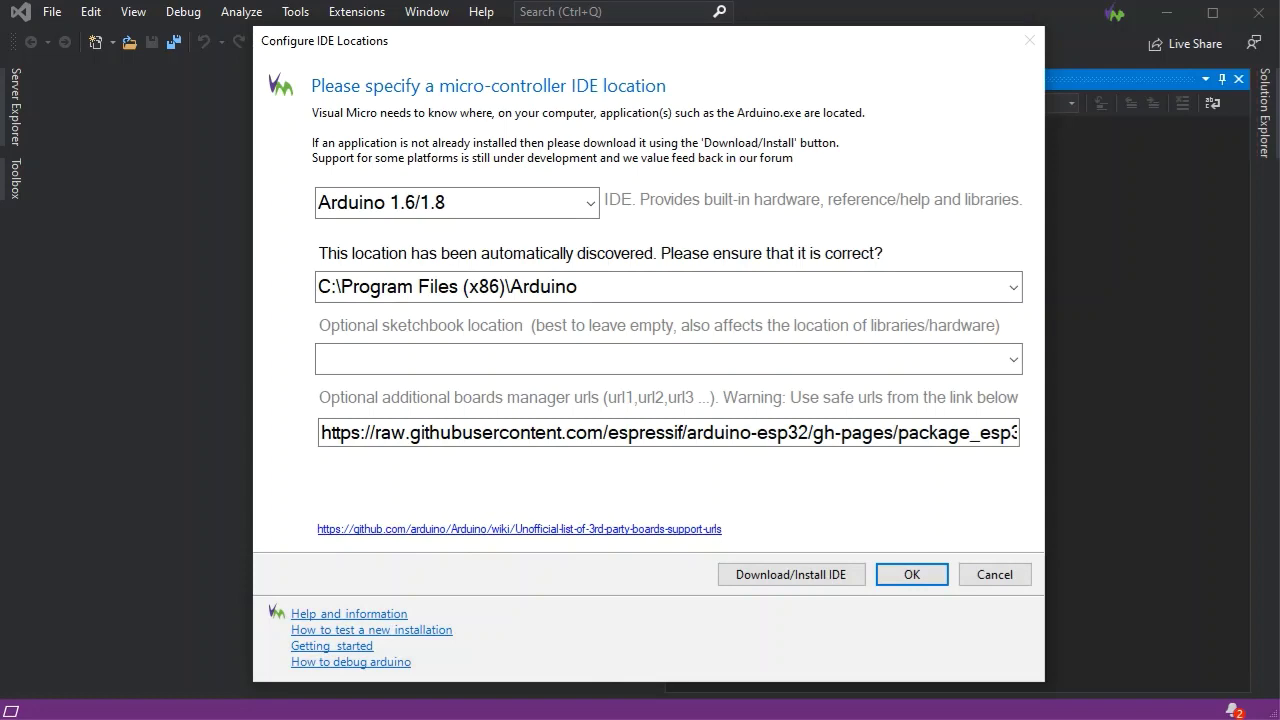
Copy the path of the extracted arduino-1.8.12 folder from File Explorer and apply it as the Arduino 1.6/1.8 IDE location.
key(alt+Tab)
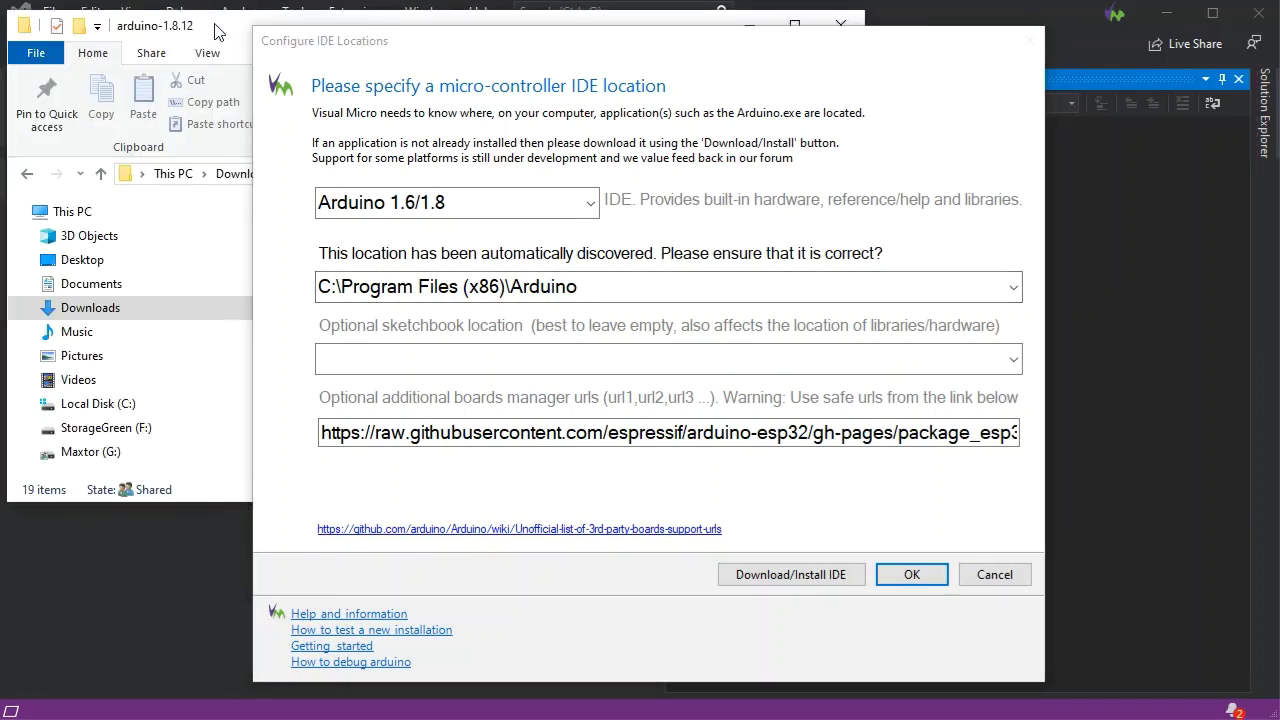
drag(382, 40, 602, 54)
key(alt+Tab)
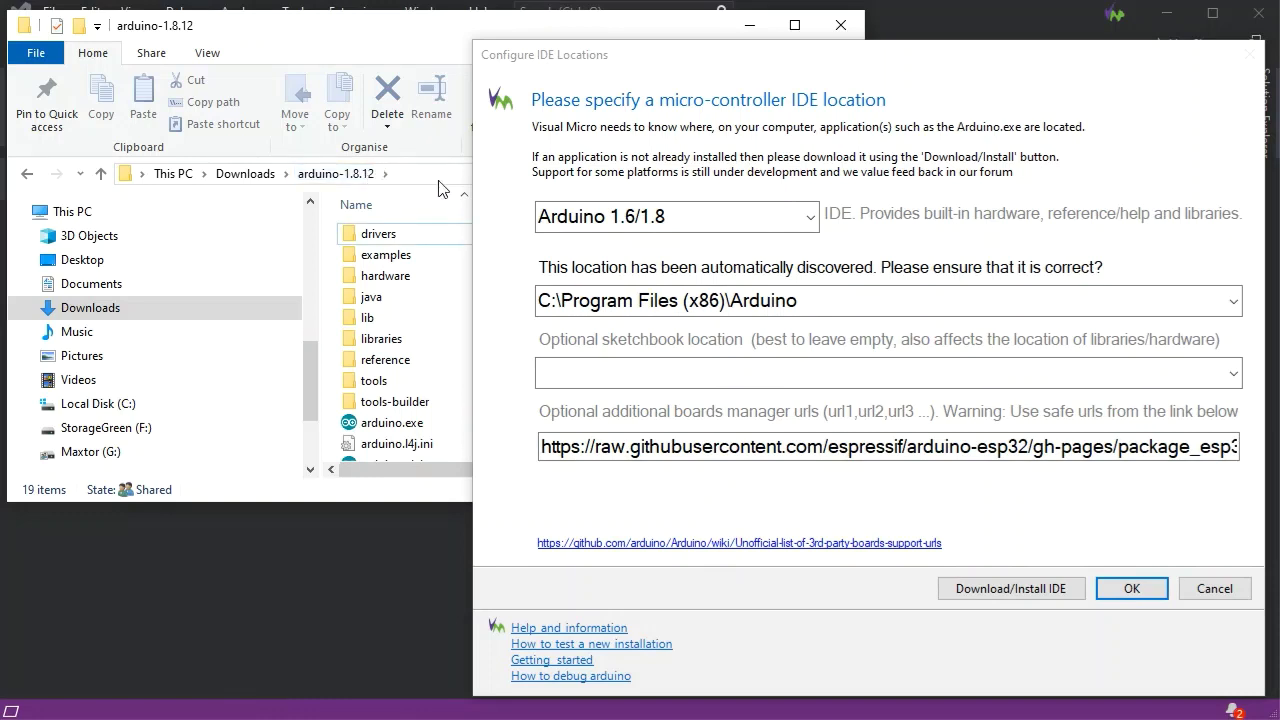
click(440, 178)
key(ctrl+c)
click(868, 300)
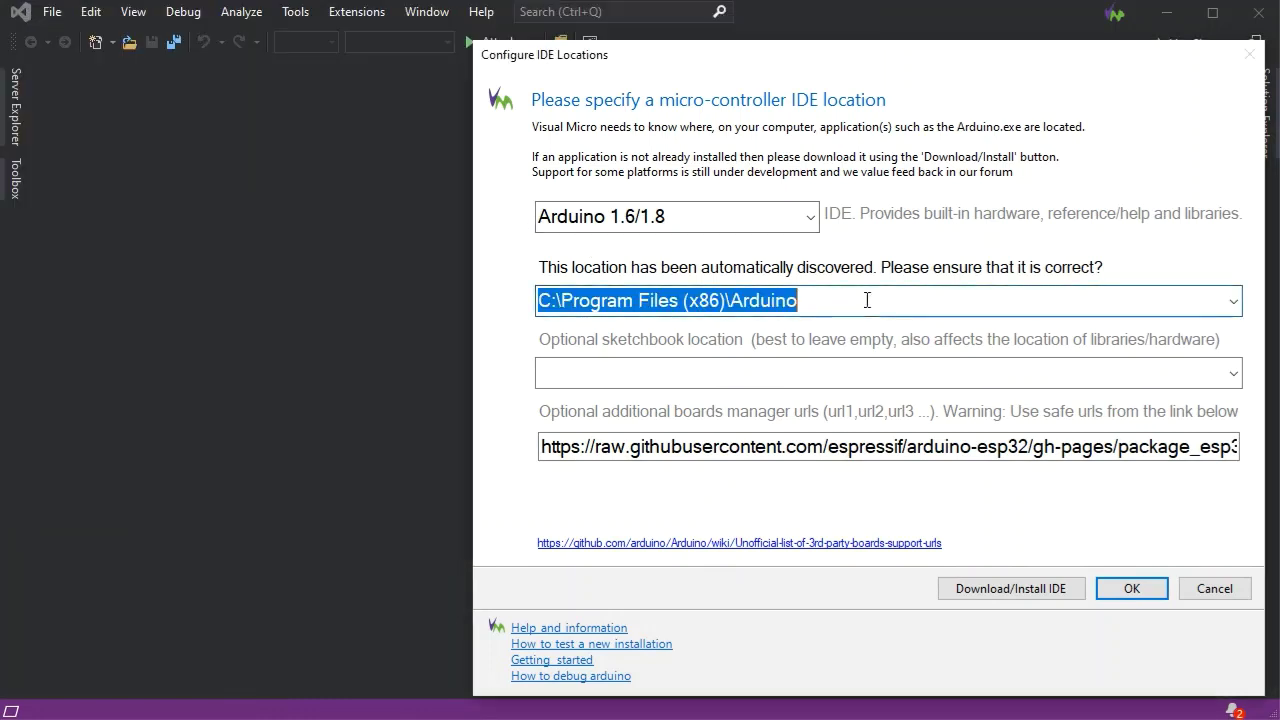
key(ctrl+v)
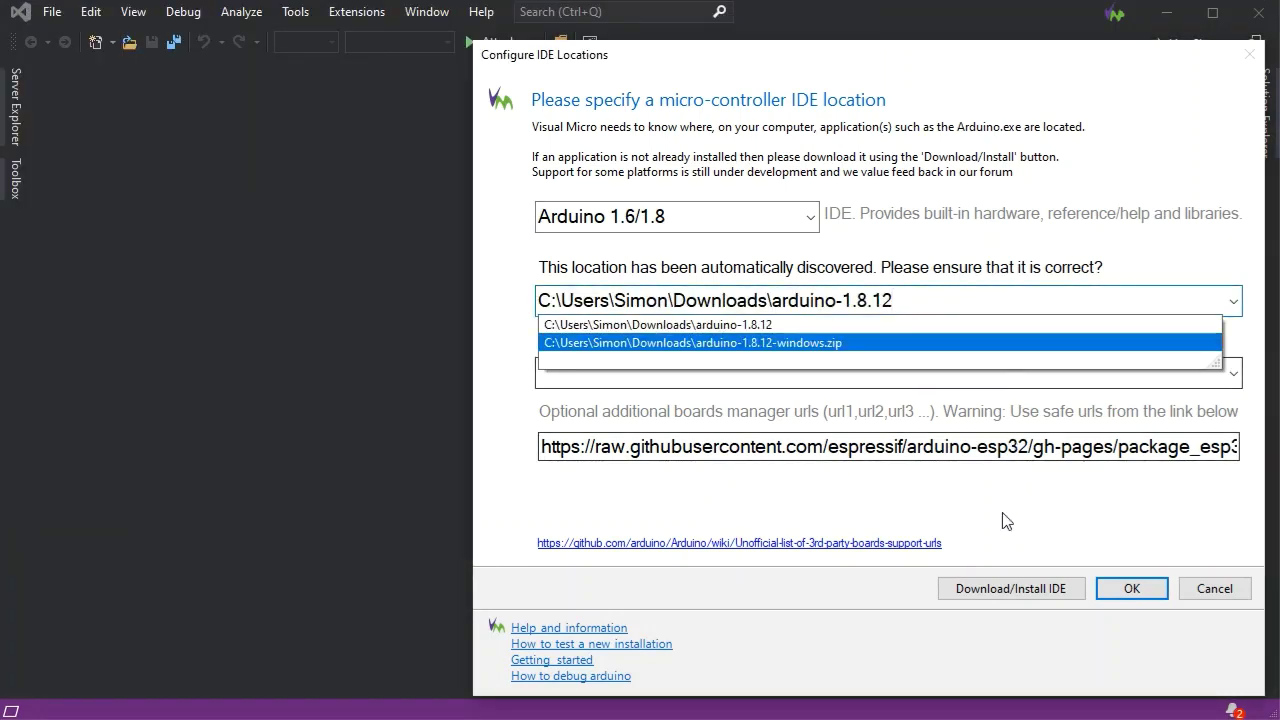
click(740, 330)
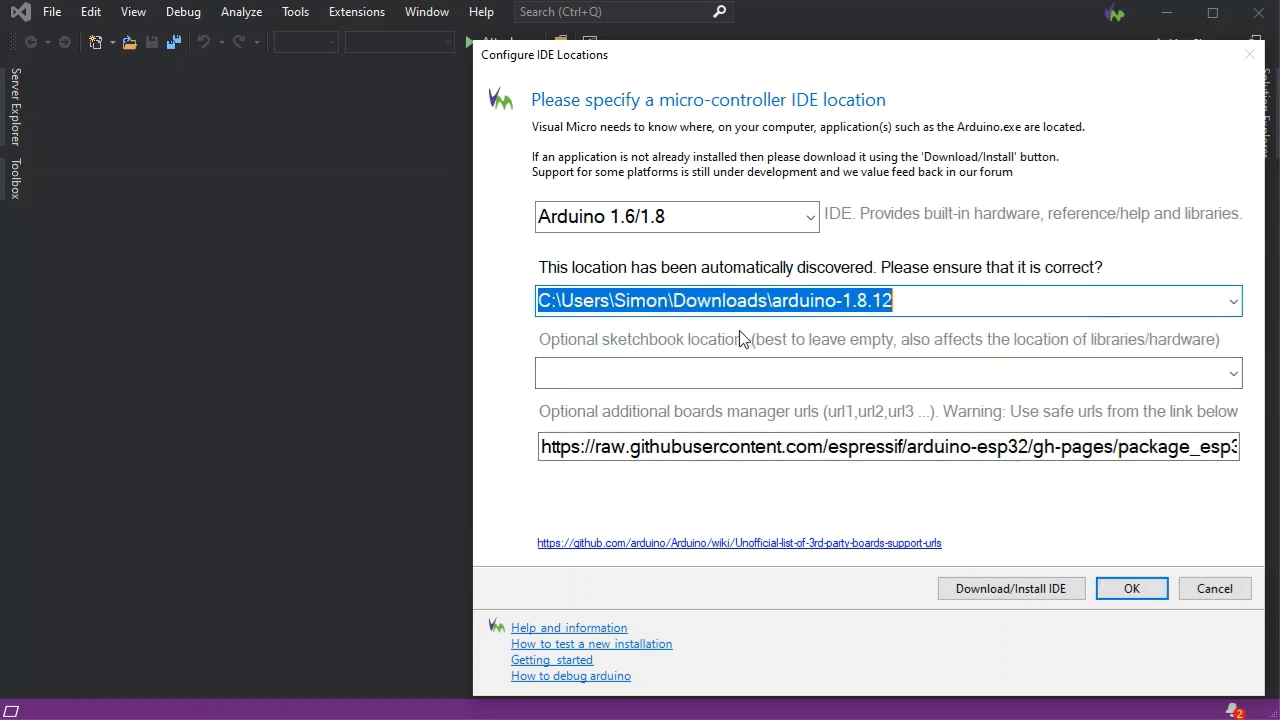
click(1135, 587)
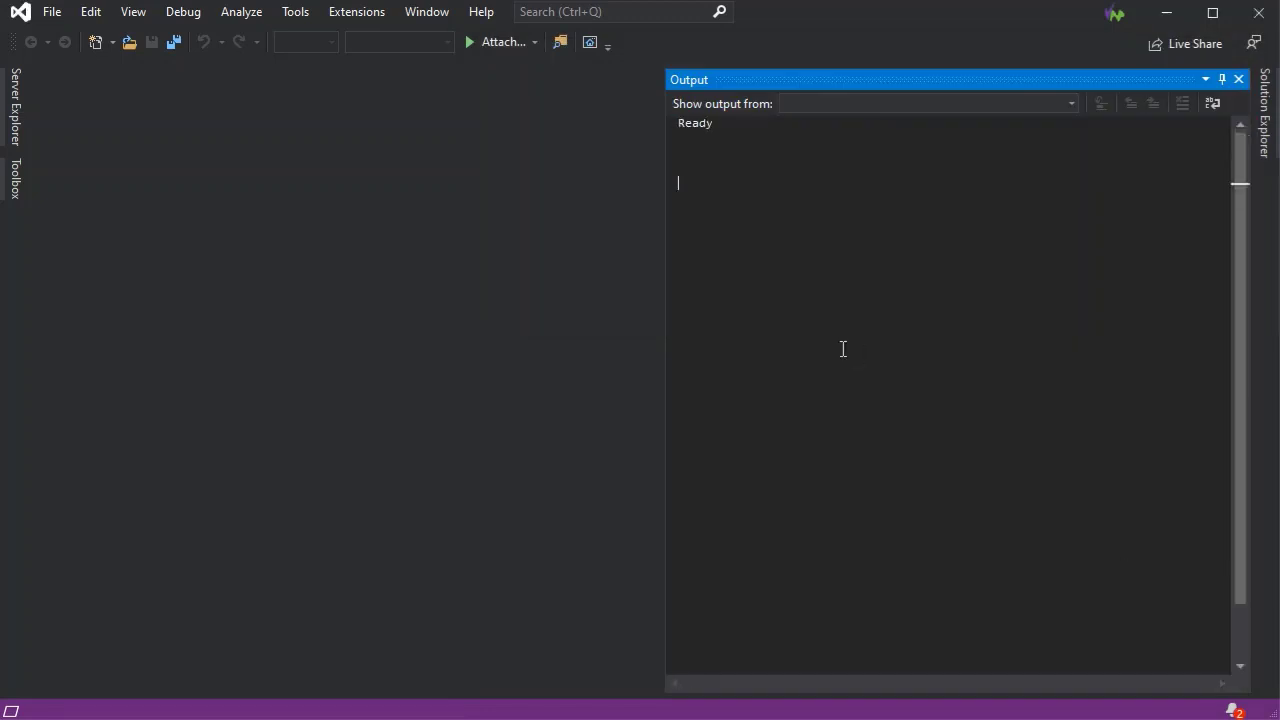
Start the full trial of Visual Micro from its licensing window and minimize the arduino-1.8.12 folder window.
click(349, 18)
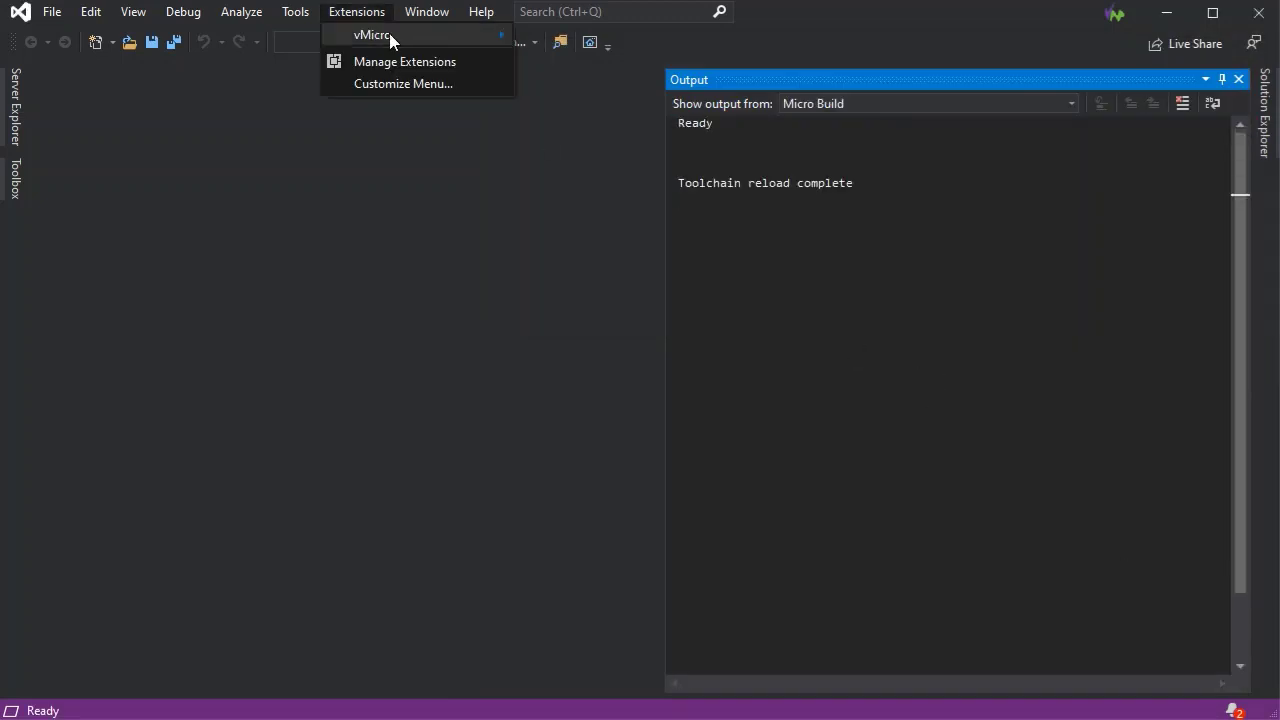
mouse_move(392, 35)
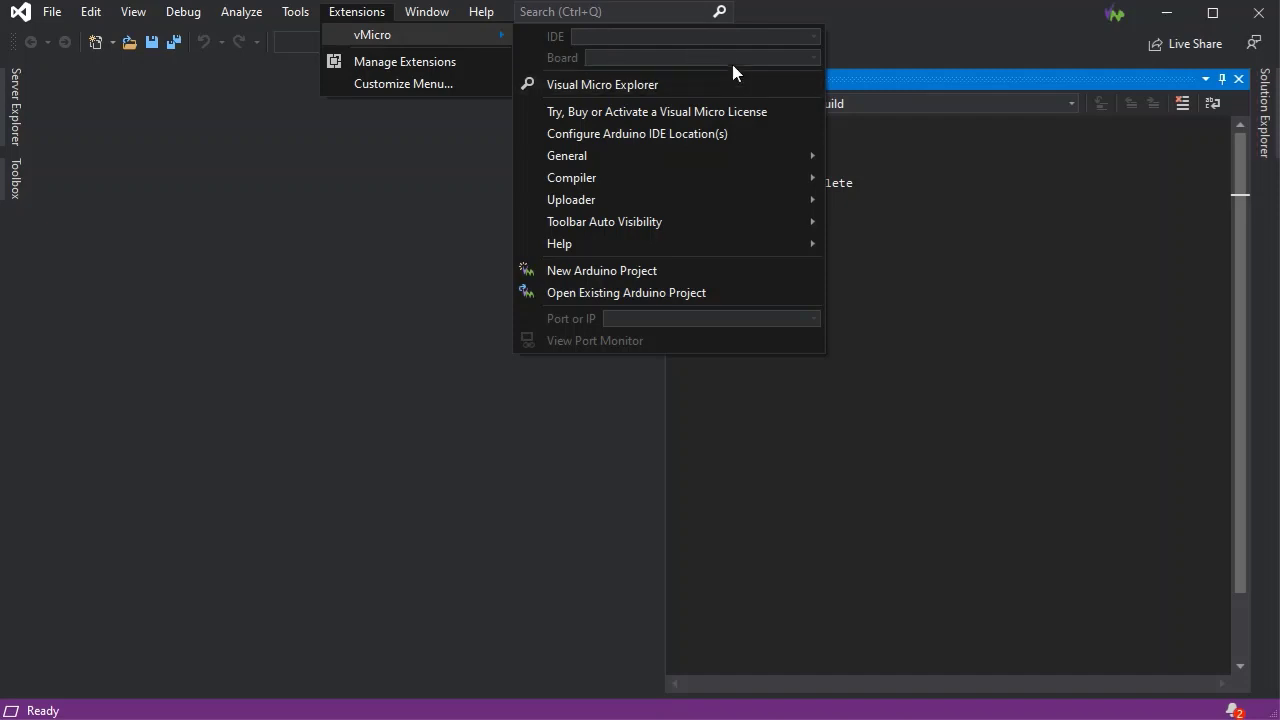
click(725, 115)
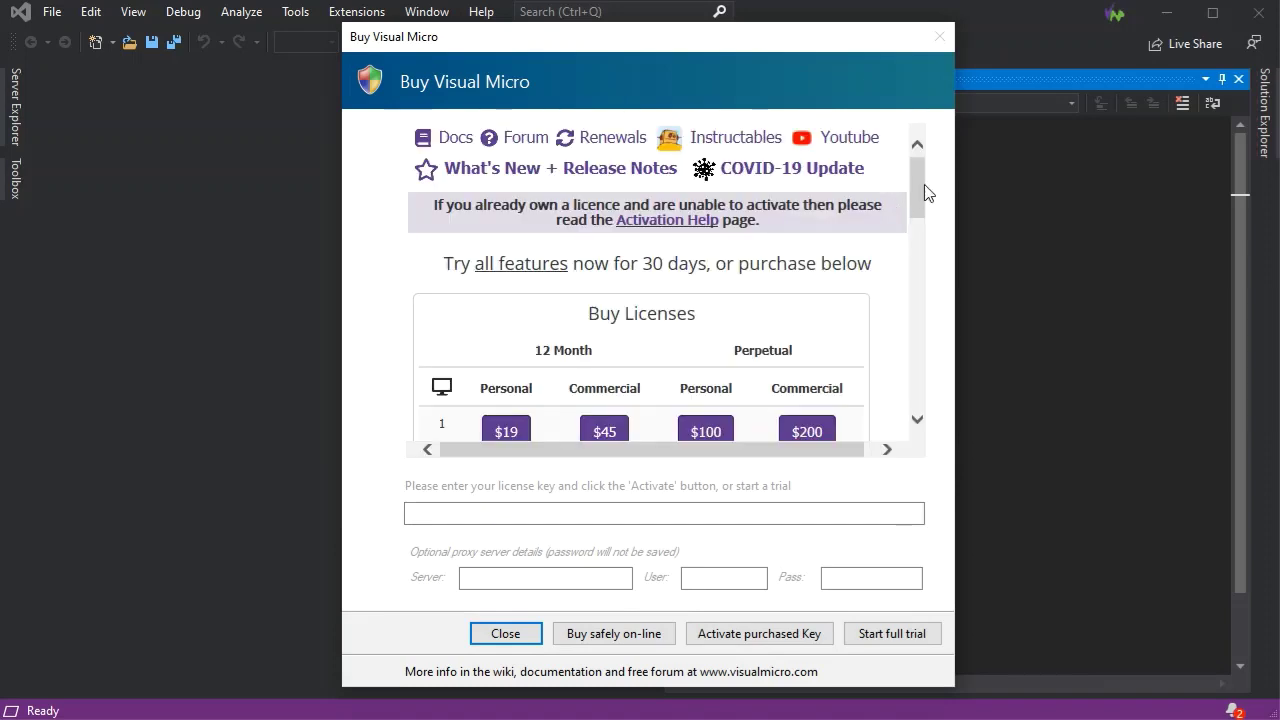
drag(924, 184, 943, 437)
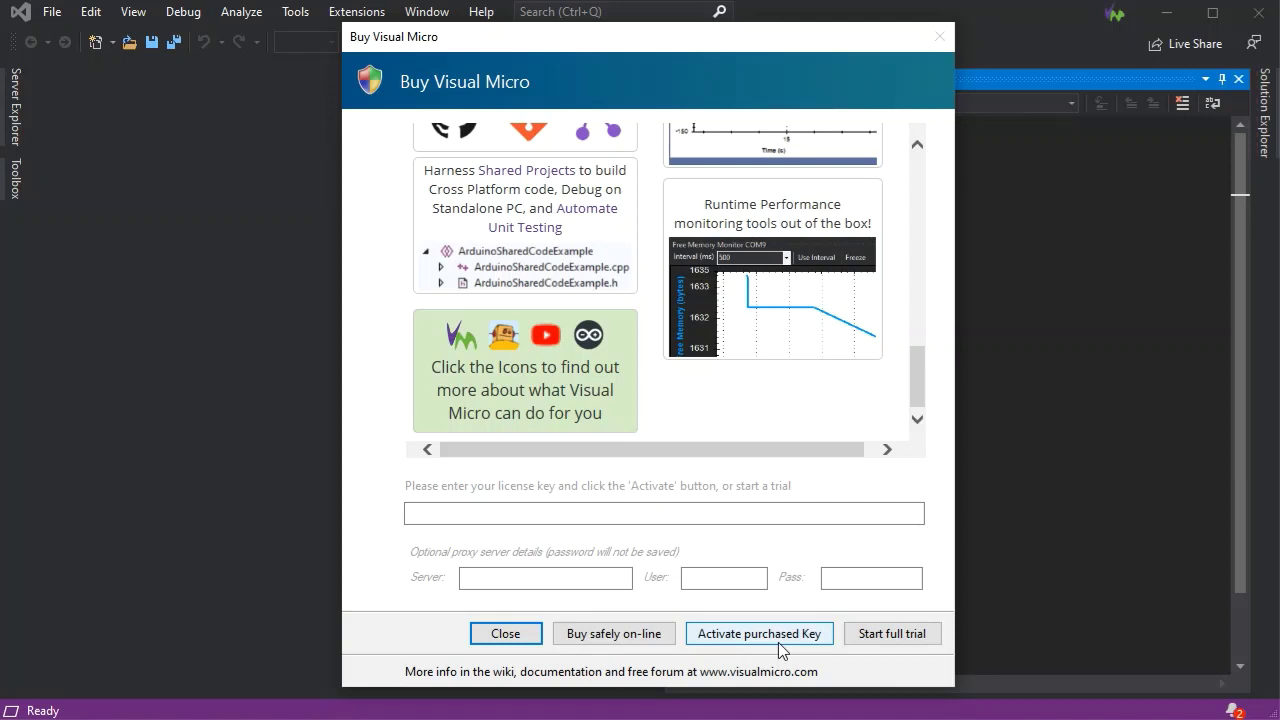
click(897, 636)
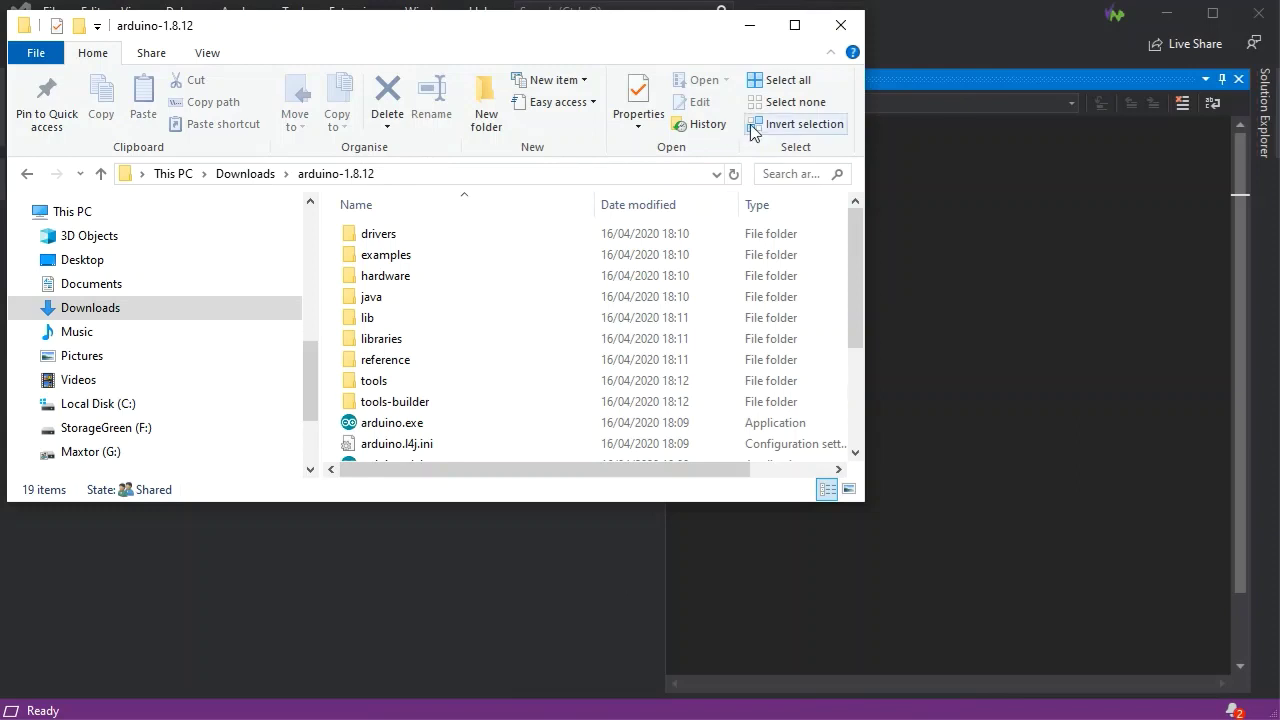
click(749, 20)
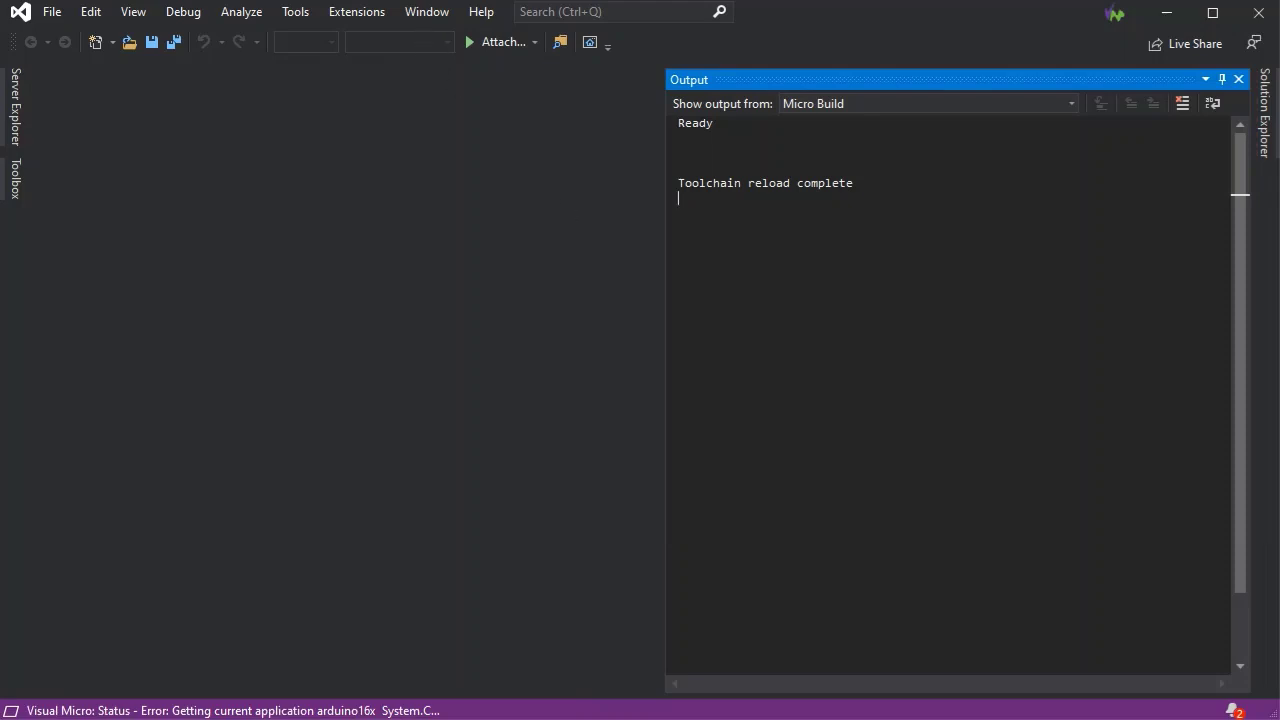
Review Visual Micro's IDE, board and port settings without changing them.
click(356, 12)
mouse_move(362, 39)
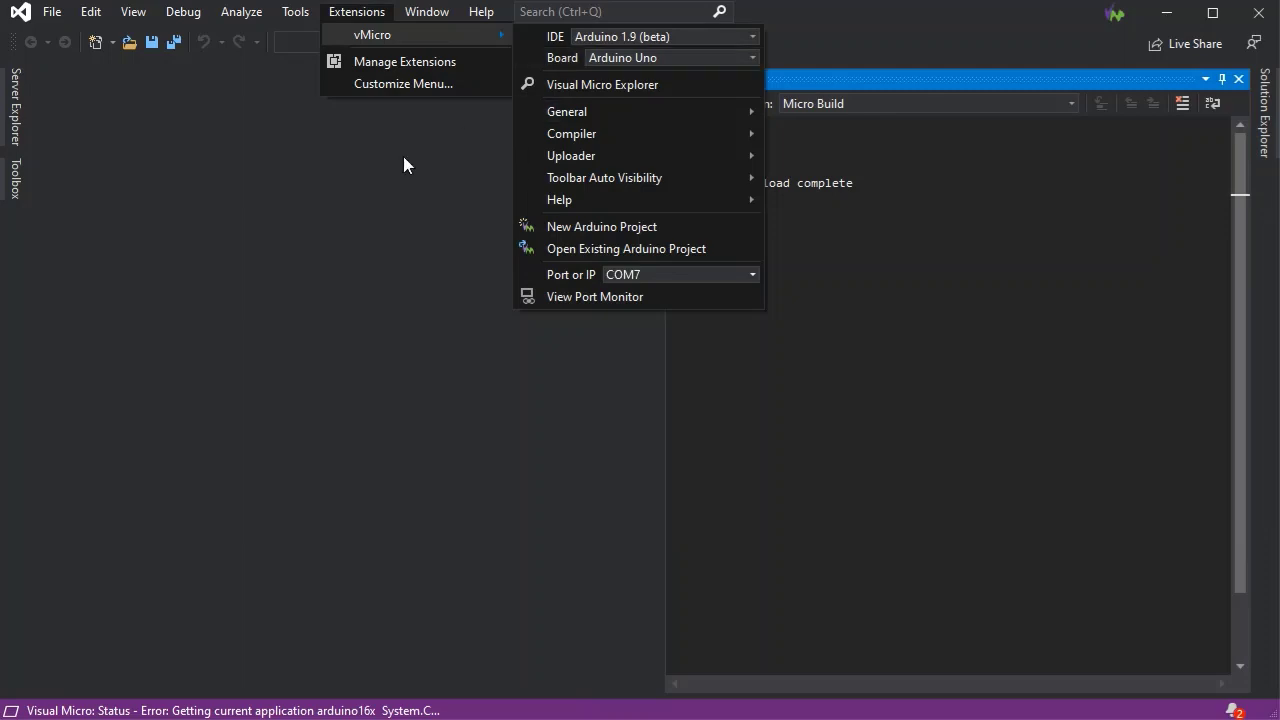
click(351, 212)
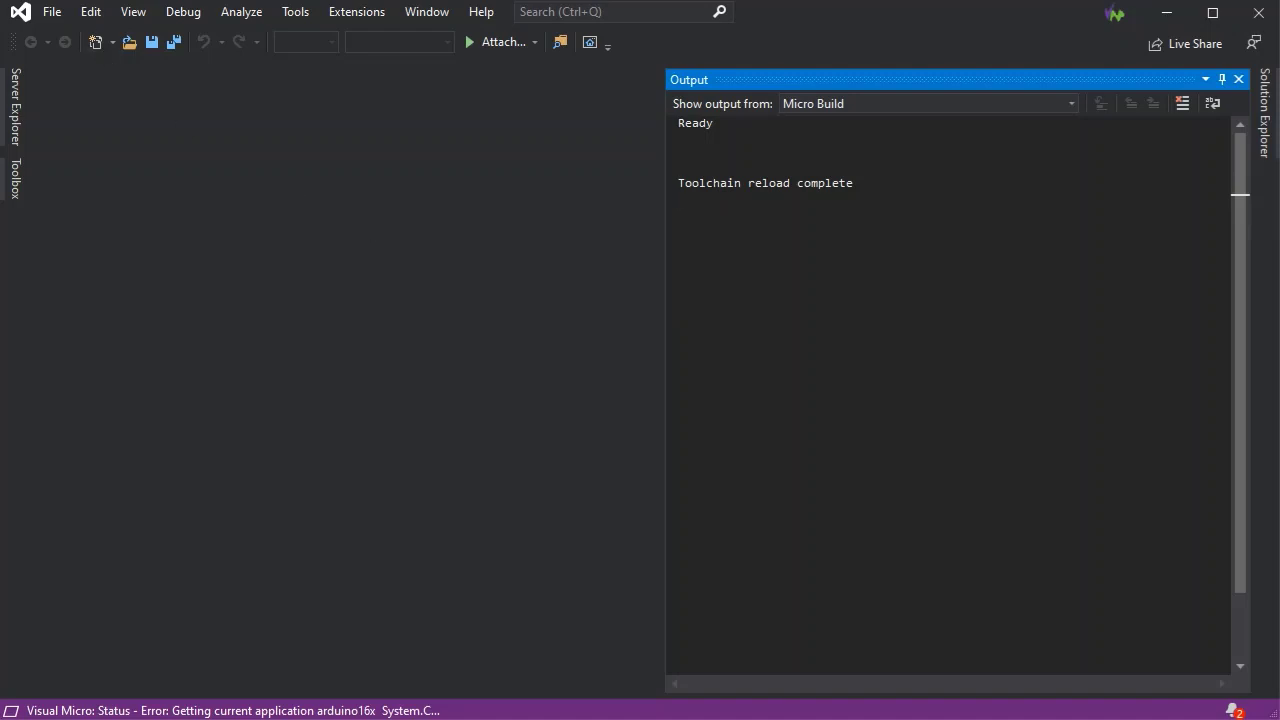
Bring up the choices for creating a new project or file.
click(48, 16)
mouse_move(102, 34)
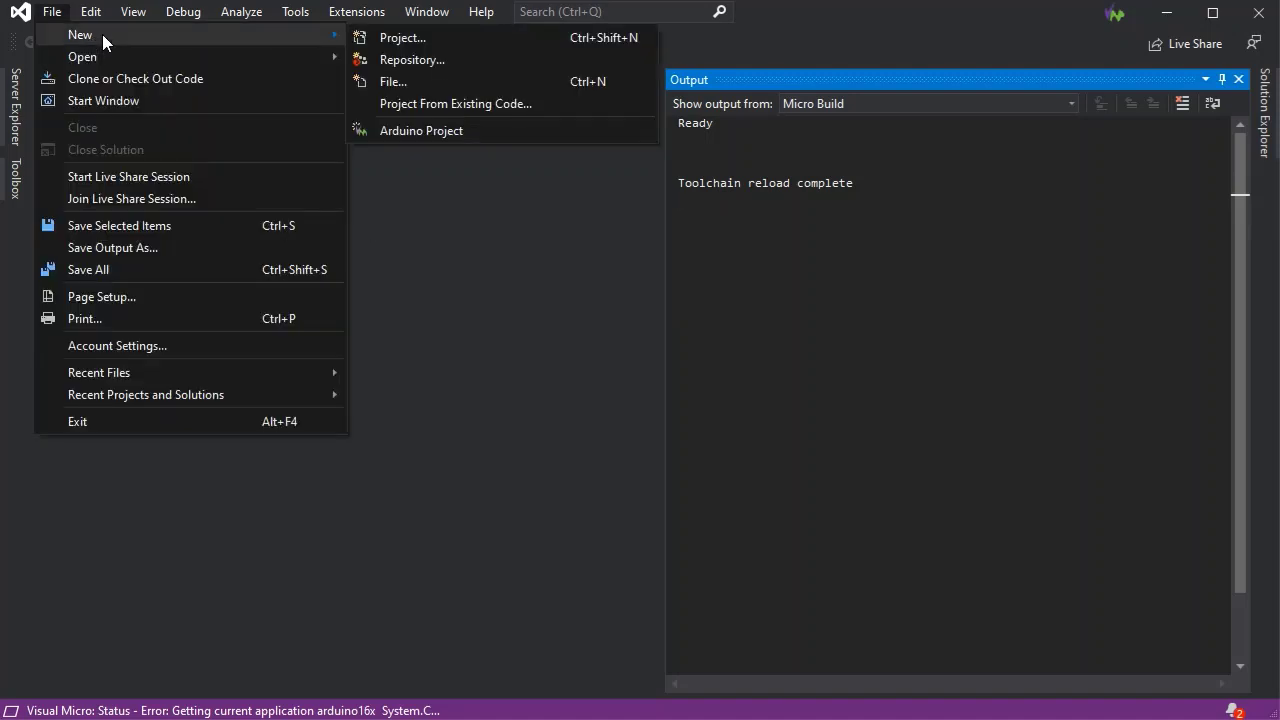